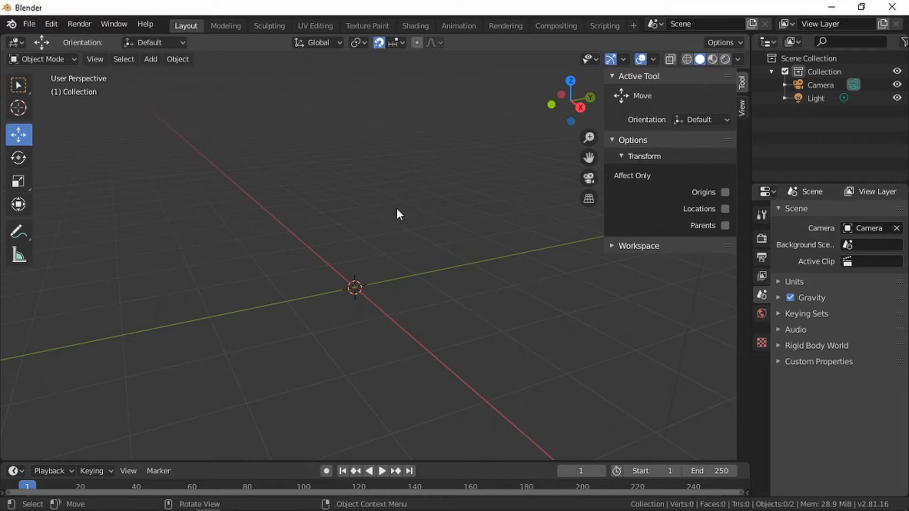
# - Add a cube mesh with default dimensions at the world origin
pyautogui.click(146, 60)
pyautogui.moveTo(161, 74)
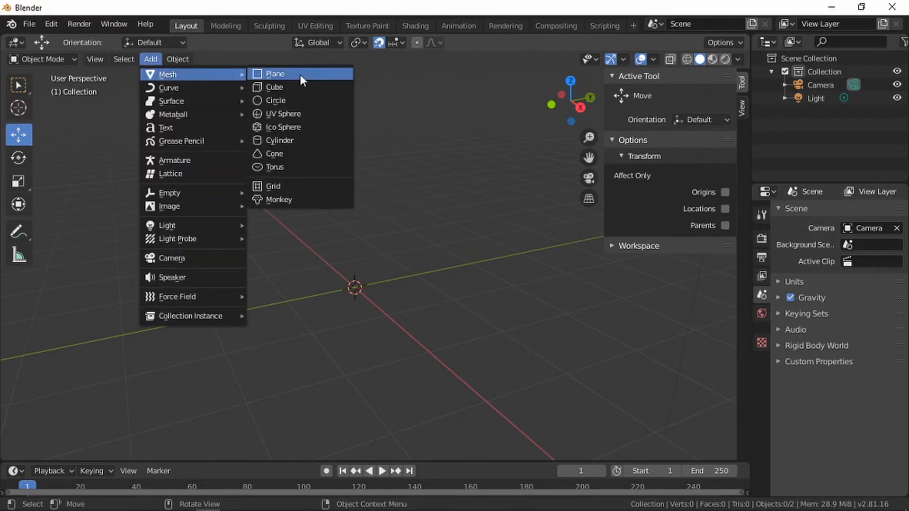
pyautogui.click(289, 87)
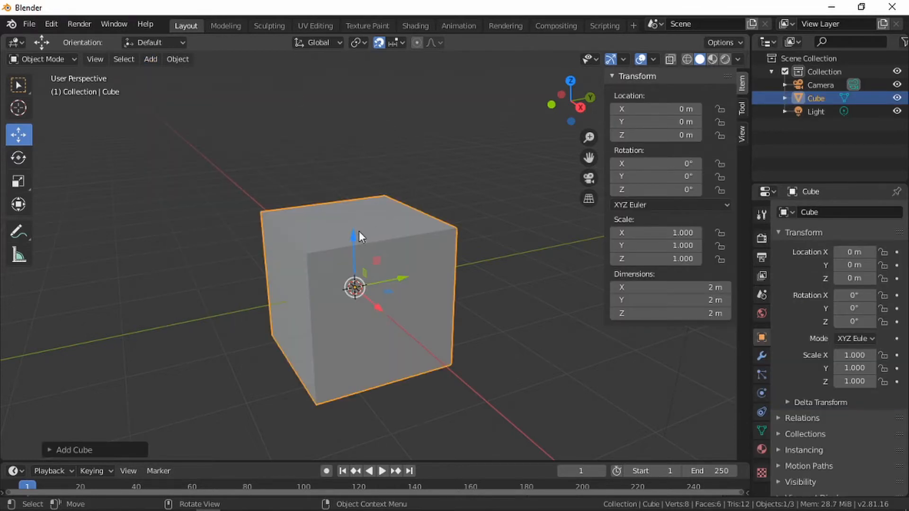
pyautogui.moveTo(358, 231); pyautogui.dragTo(346, 213)
pyautogui.click(459, 238)
pyautogui.click(438, 266)
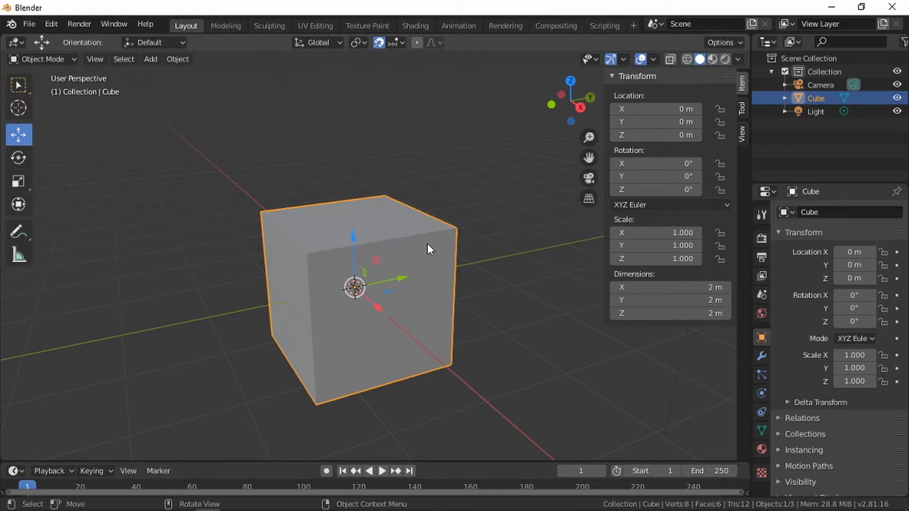
# - Move the cube along the X axis with snapping on, placing it at X -1 m
pyautogui.moveTo(437, 218); pyautogui.dragTo(448, 196)
pyautogui.press('g')
pyautogui.press('x')
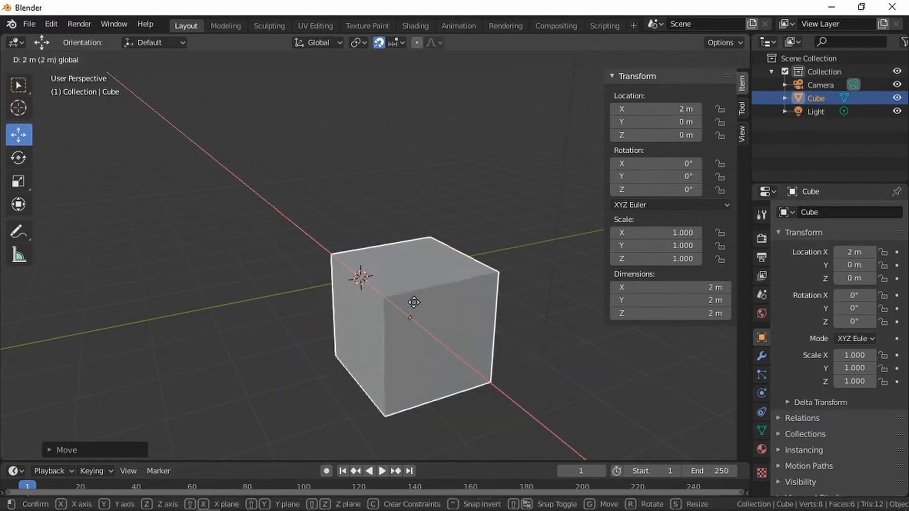
pyautogui.click(347, 285)
# - Turn off snapping, try moving the cube freely off the axes, and undo that move
pyautogui.moveTo(347, 285); pyautogui.dragTo(452, 167, button='middle')
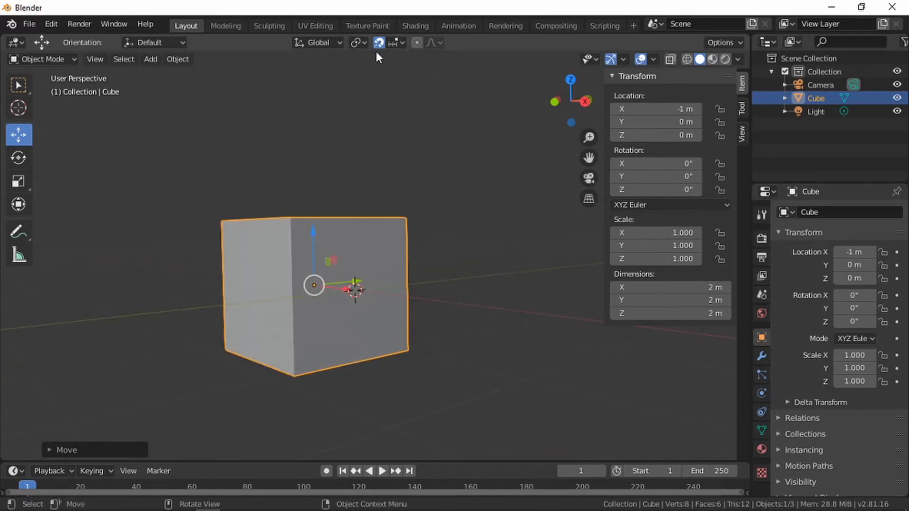
pyautogui.moveTo(381, 110); pyautogui.dragTo(405, 265, button='middle')
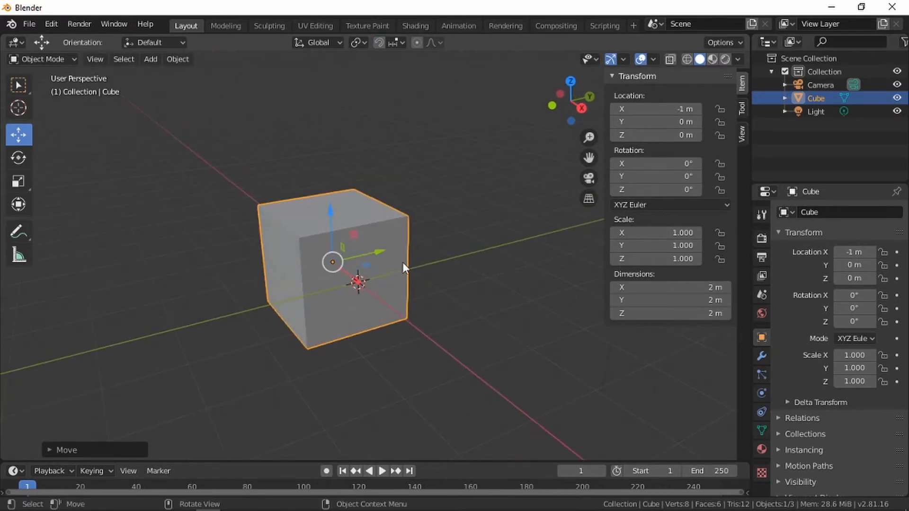
pyautogui.press('g')
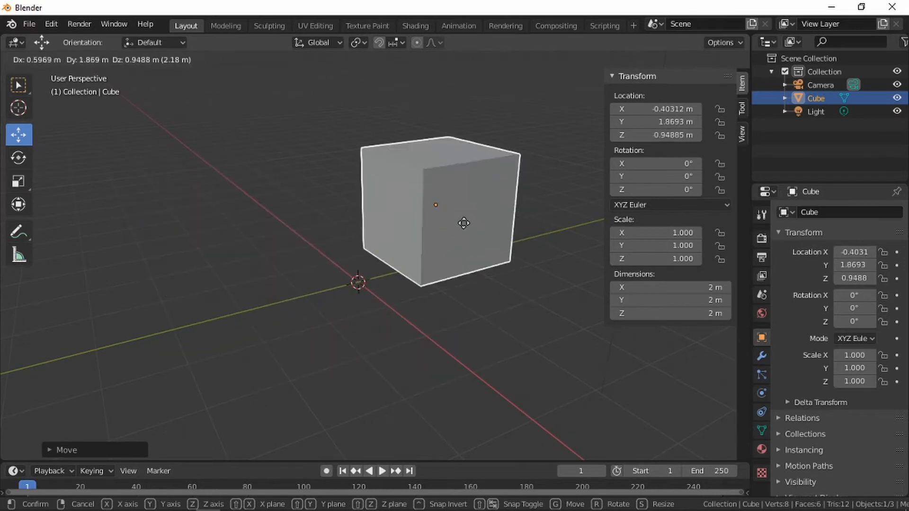
pyautogui.click(444, 232)
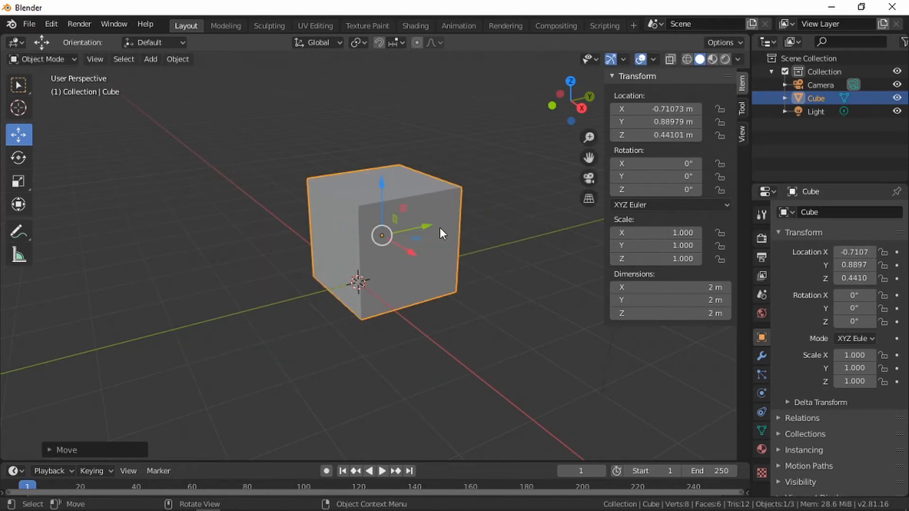
pyautogui.hotkey('ctrl', 'z')
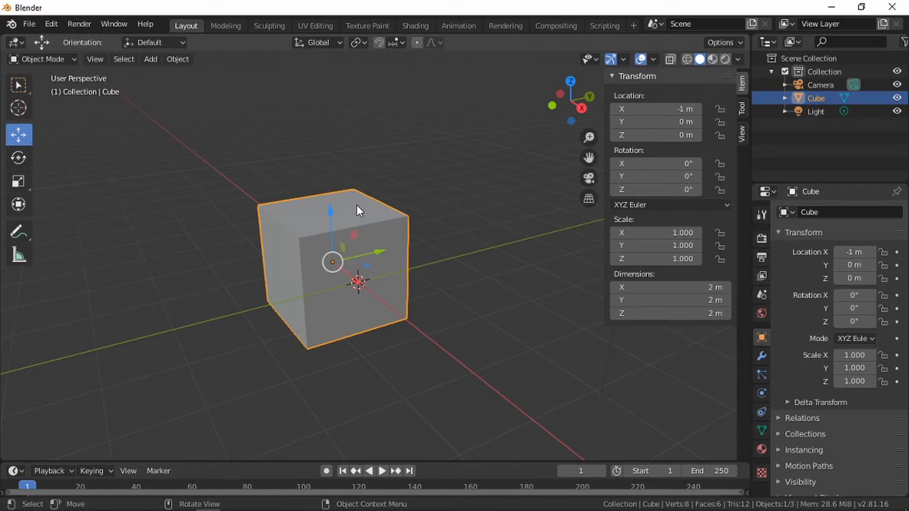
# - Rotate the cube freely to about X 1448°, Y -4.8°, Z 3.6° and clear its rotation
pyautogui.press('r')
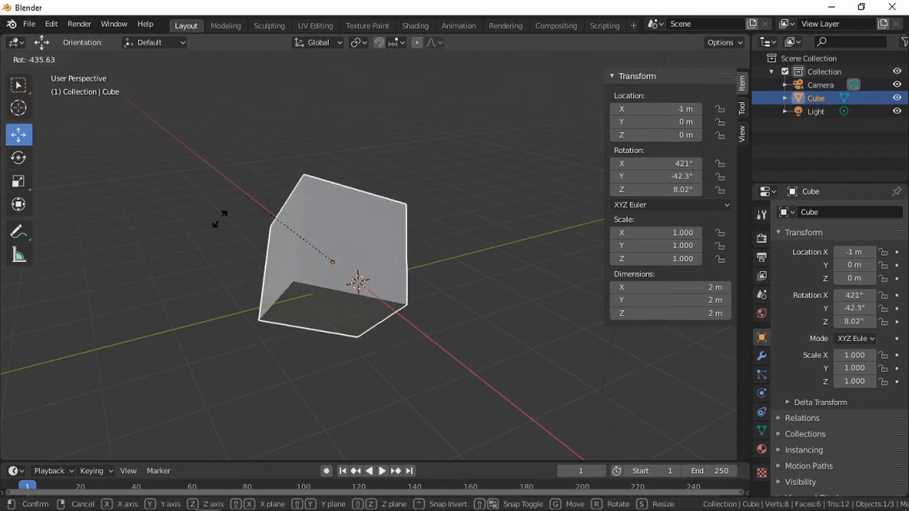
pyautogui.click(348, 195)
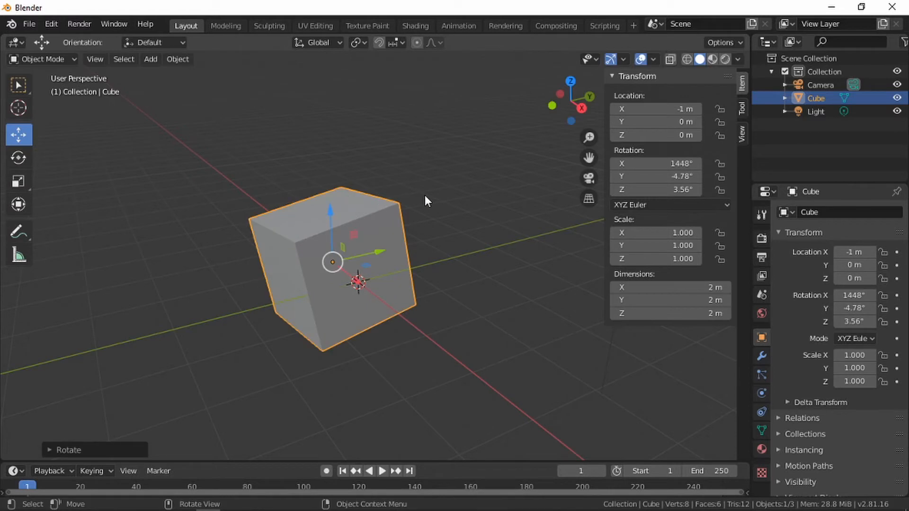
pyautogui.hotkey('alt', 'r')
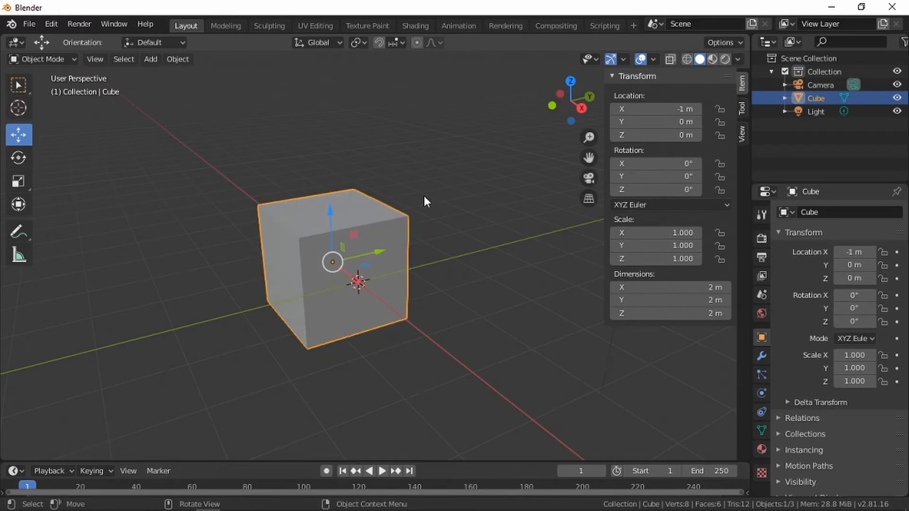
# - Scale the cube up uniformly to more than double its size and clear its scale
pyautogui.press('s')
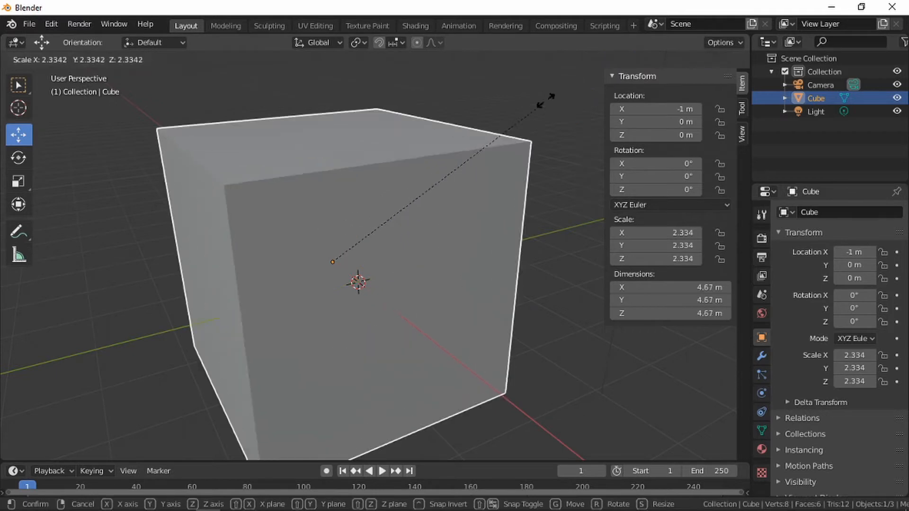
pyautogui.click(559, 90)
pyautogui.hotkey('alt', 's')
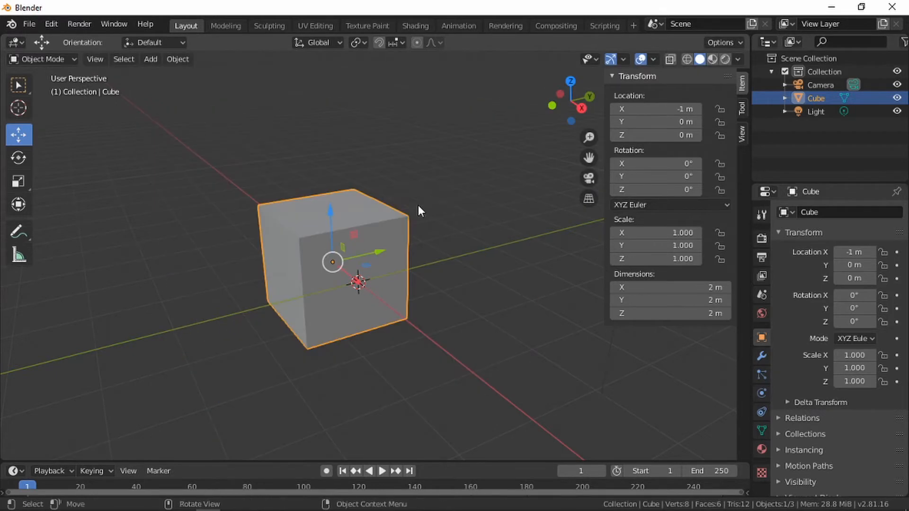
# - Examine the cube and its position on the grid by zooming and panning the viewport
pyautogui.scroll(-2, 428, 189)
pyautogui.scroll(3, 285, 180)
pyautogui.scroll(-2, 290, 173)
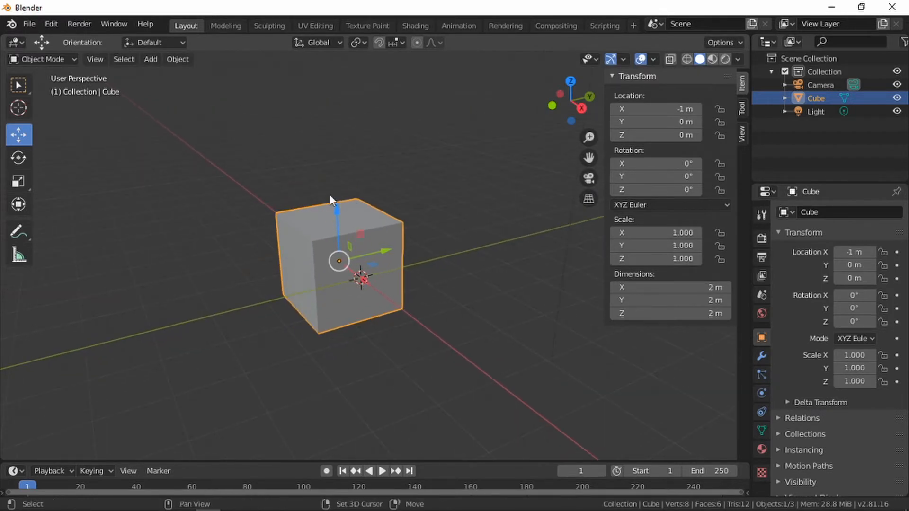
pyautogui.keyDown('shift'); pyautogui.moveTo(330, 193); pyautogui.dragTo(379, 170, button='middle'); pyautogui.keyUp('shift')
pyautogui.scroll(1, 405, 169)
pyautogui.keyDown('shift'); pyautogui.moveTo(450, 161); pyautogui.dragTo(392, 205, button='middle'); pyautogui.keyUp('shift')
pyautogui.scroll(1, 392, 205)
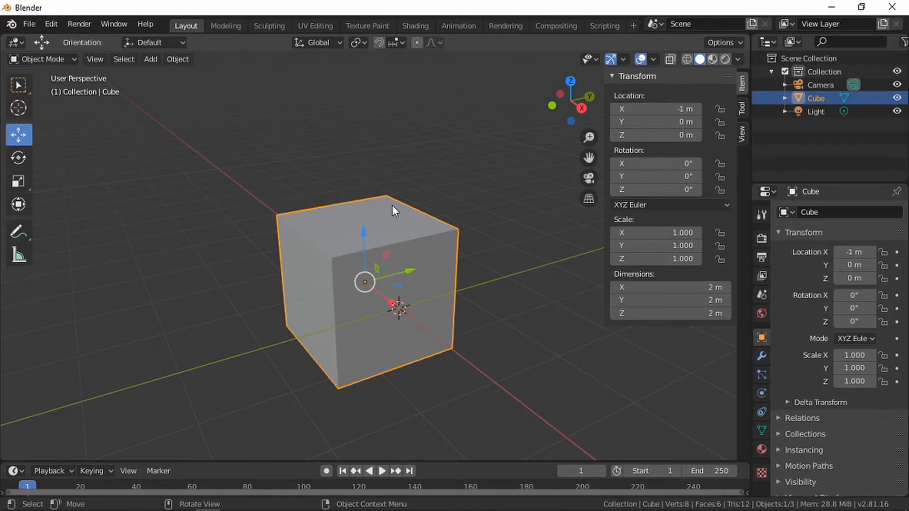
pyautogui.keyDown('shift'); pyautogui.moveTo(391, 205); pyautogui.dragTo(415, 216, button='middle'); pyautogui.keyUp('shift')
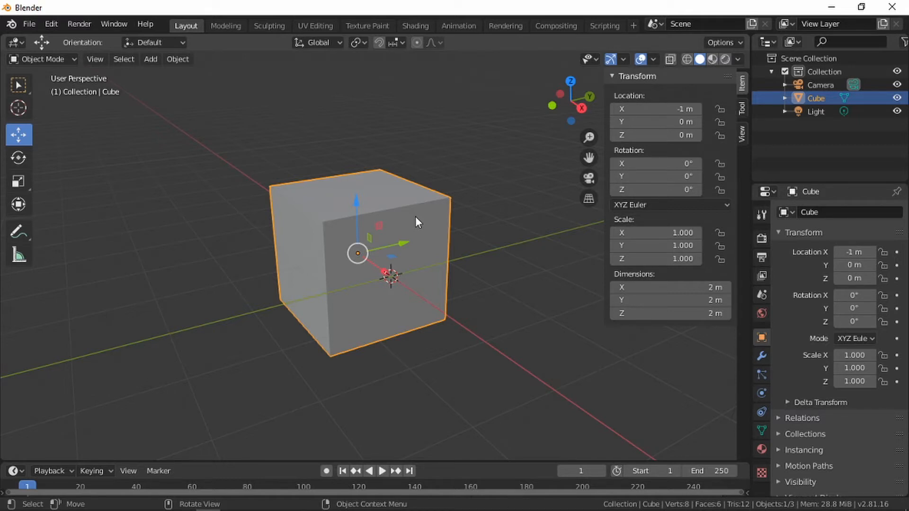
# - Scale the cube uniformly to about 2.285 and reset the scale to 1
pyautogui.press('s')
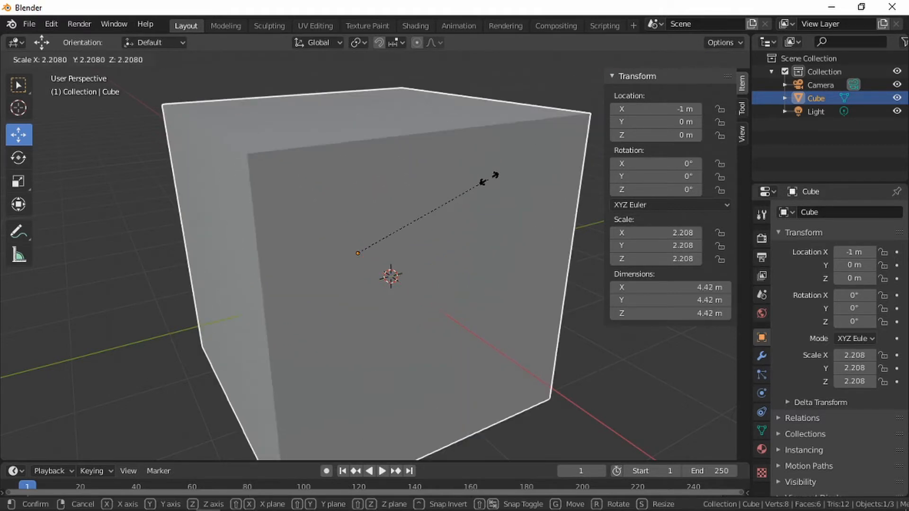
pyautogui.click(492, 174)
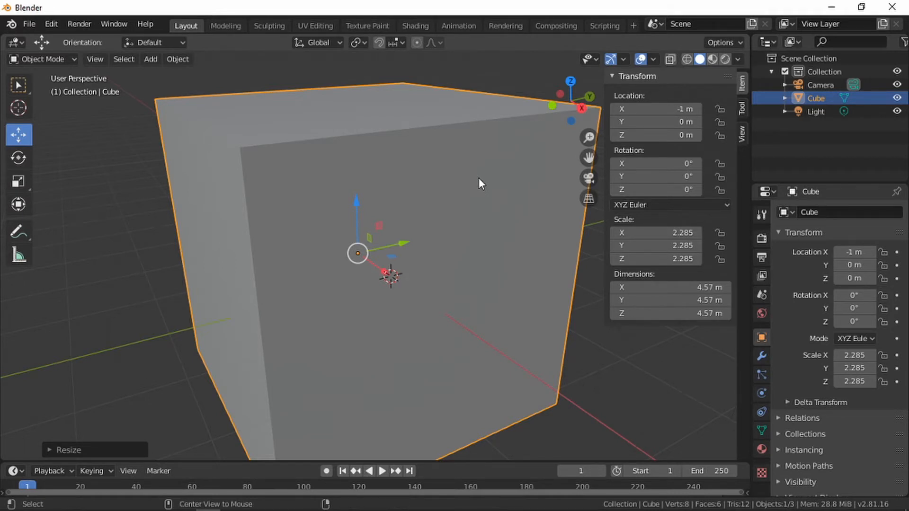
pyautogui.hotkey('alt', 's')
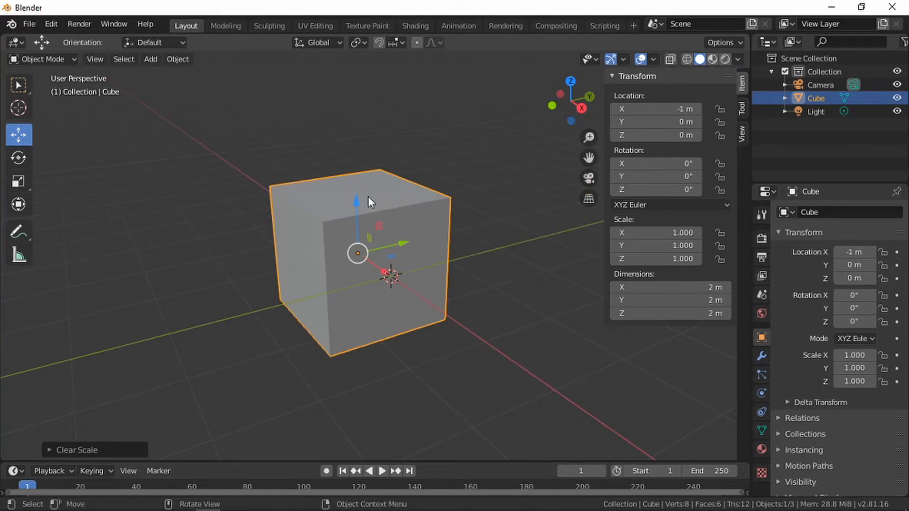
# - Reselect the cube and clear its location so that it sits at the world origin
pyautogui.scroll(2, 368, 195)
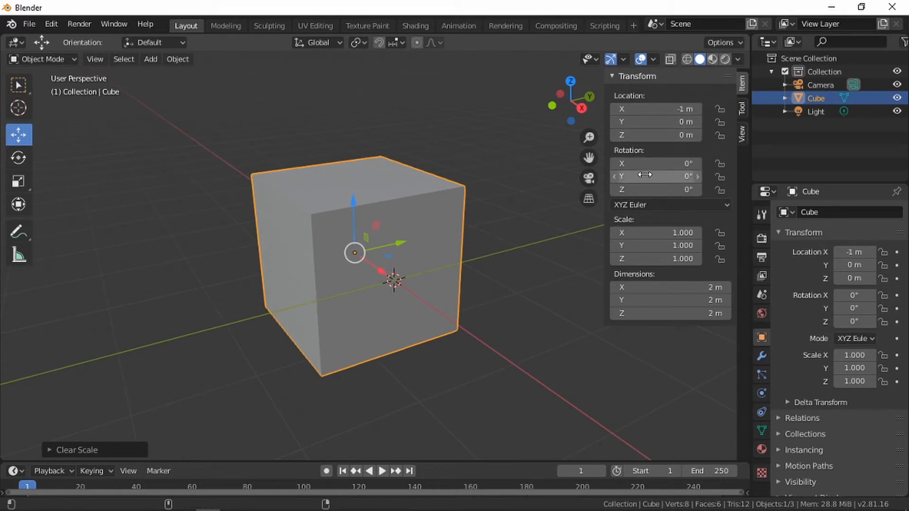
pyautogui.click(474, 135)
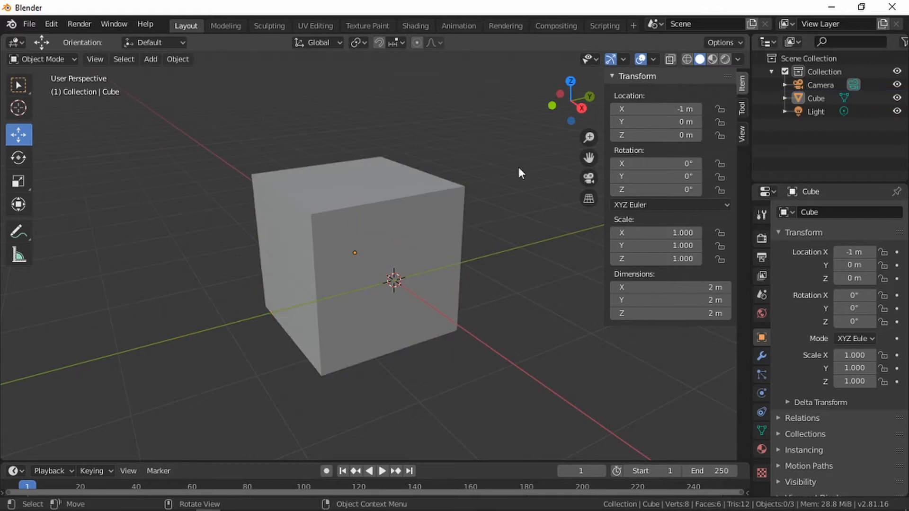
pyautogui.click(419, 228)
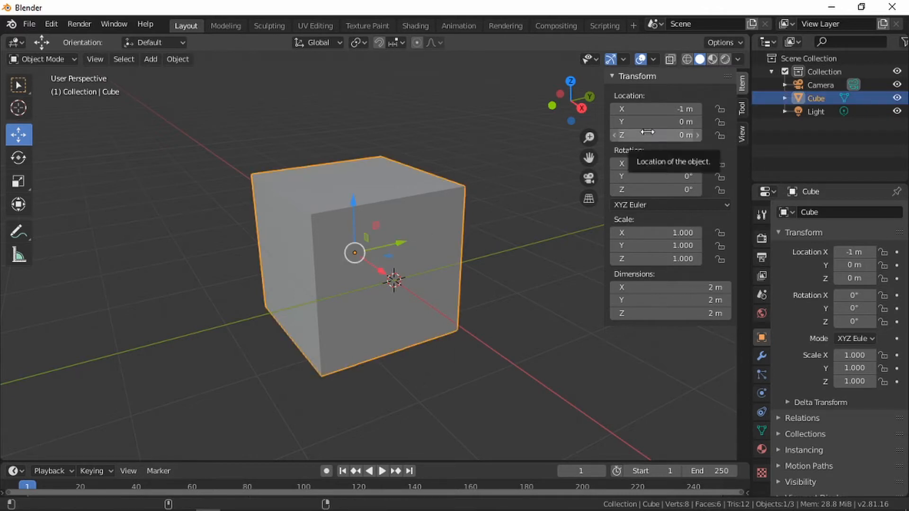
pyautogui.hotkey('alt', 'g')
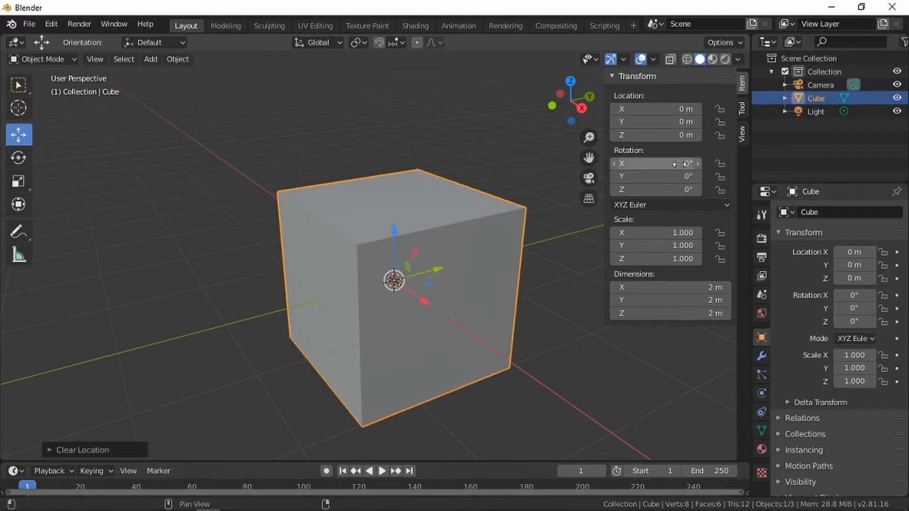
# - Move the cube freely to about X -1.48, Y -1.80, Z 0.94 m and clear its location
pyautogui.scroll(-2, 363, 187)
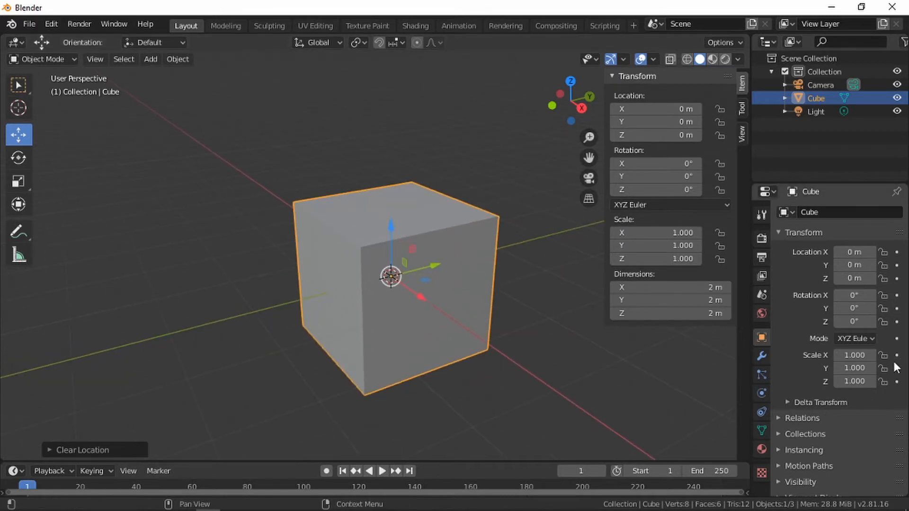
pyautogui.scroll(-1, 407, 265)
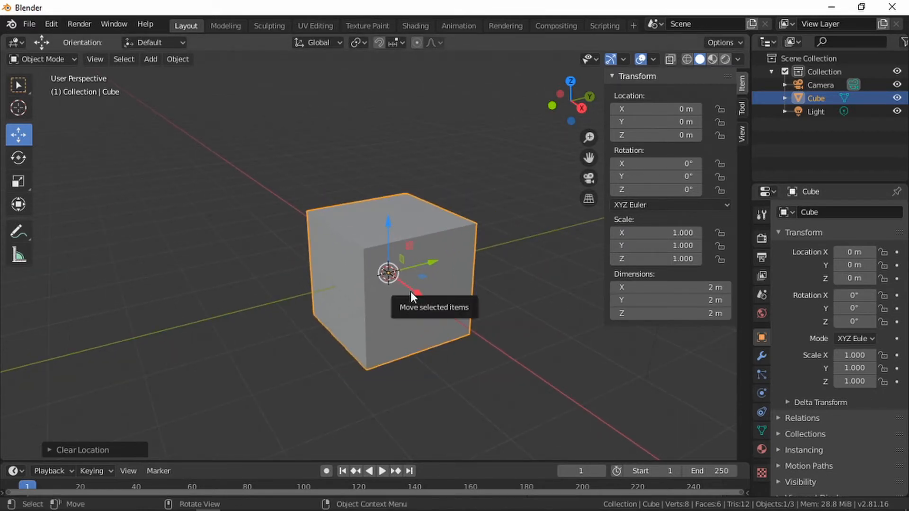
pyautogui.moveTo(388, 273); pyautogui.dragTo(272, 235)
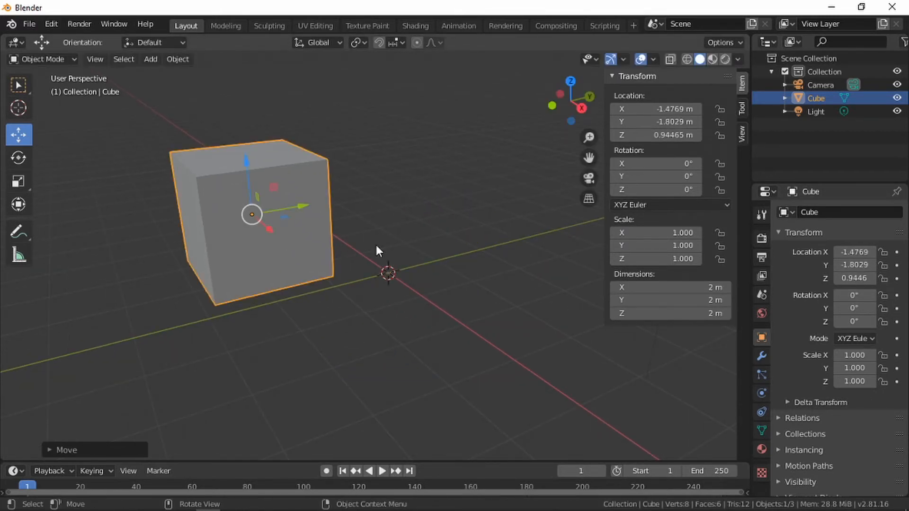
pyautogui.hotkey('alt', 'g')
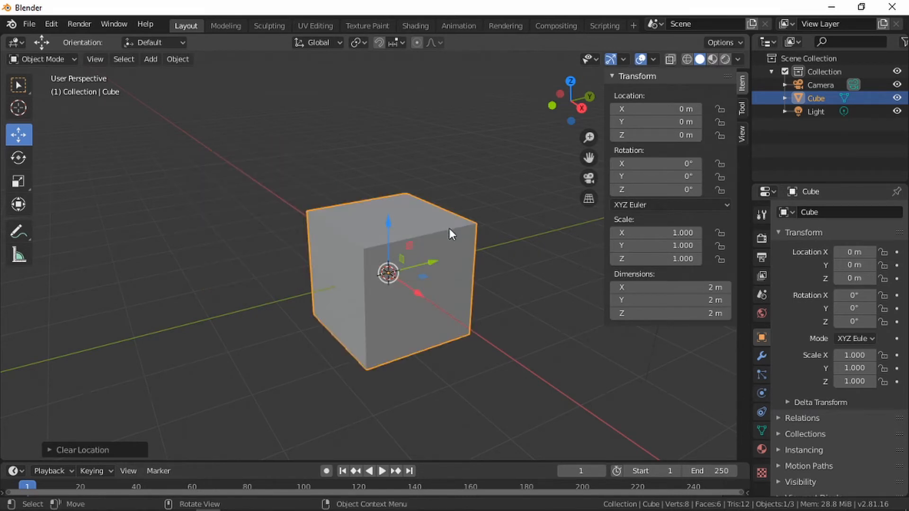
# - Rotate the cube freely to about X 398°, Y -27.2°, Z 10.9° and clear its rotation
pyautogui.press('r')
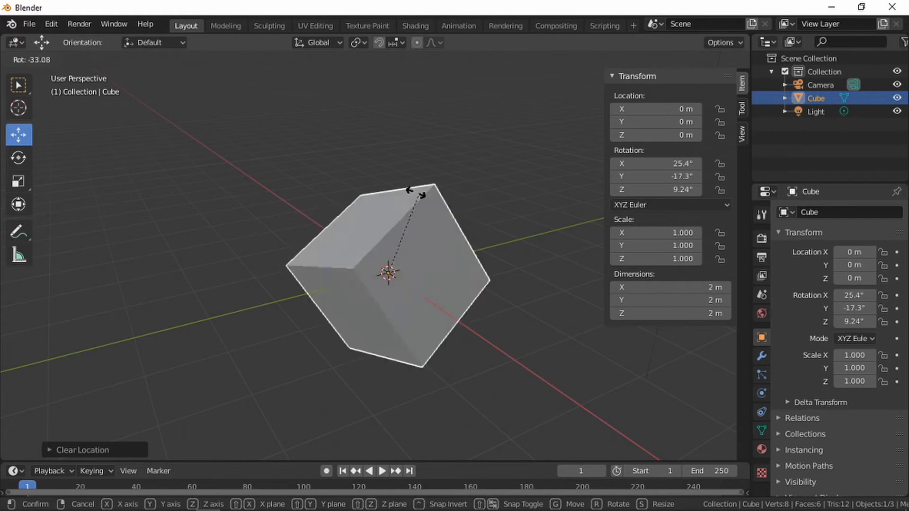
pyautogui.click(488, 220)
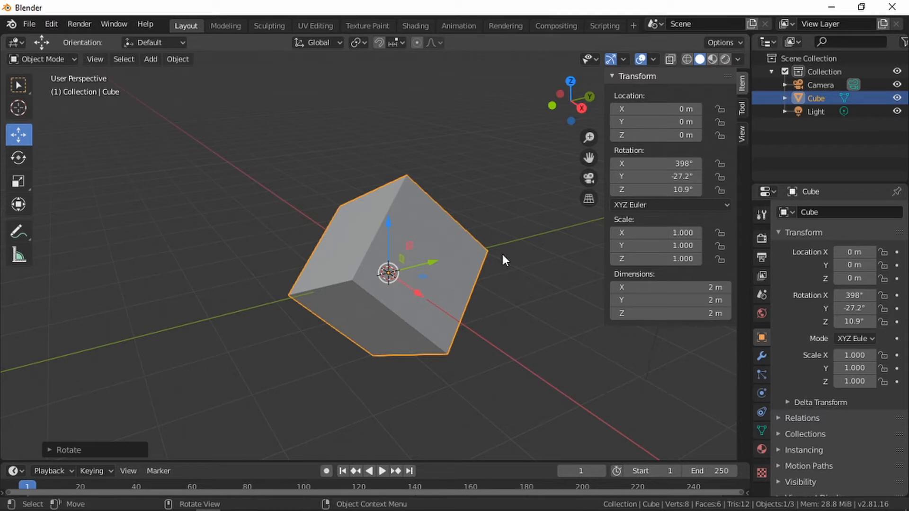
pyautogui.hotkey('alt', 'r')
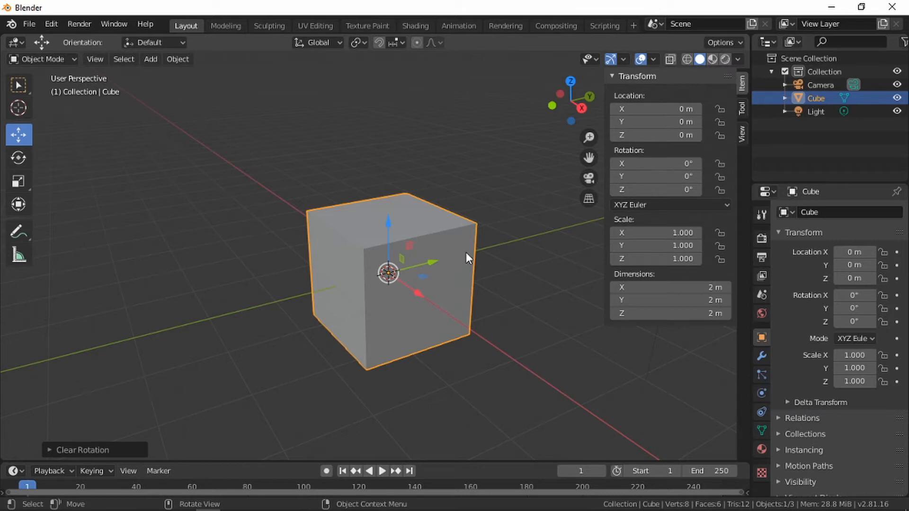
# - Scale the cube uniformly to about 2.265 and clear its scale back to 1
pyautogui.press('s')
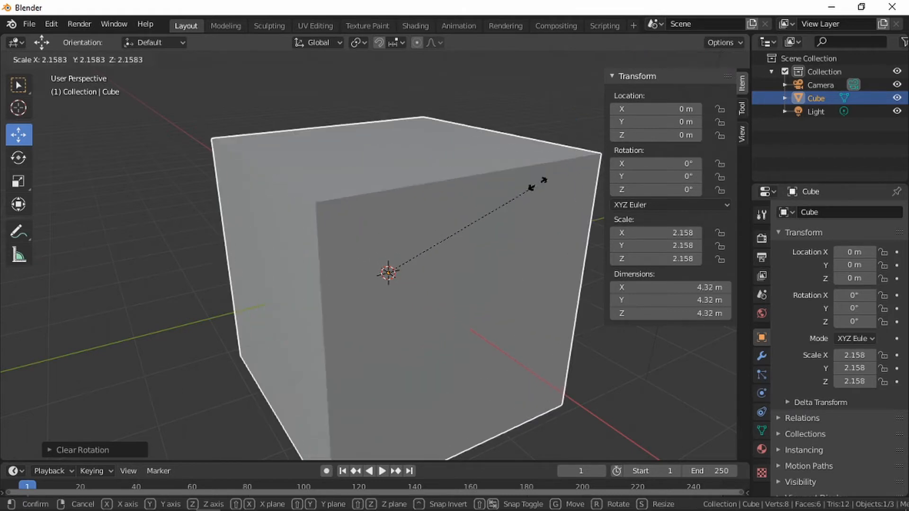
pyautogui.click(541, 176)
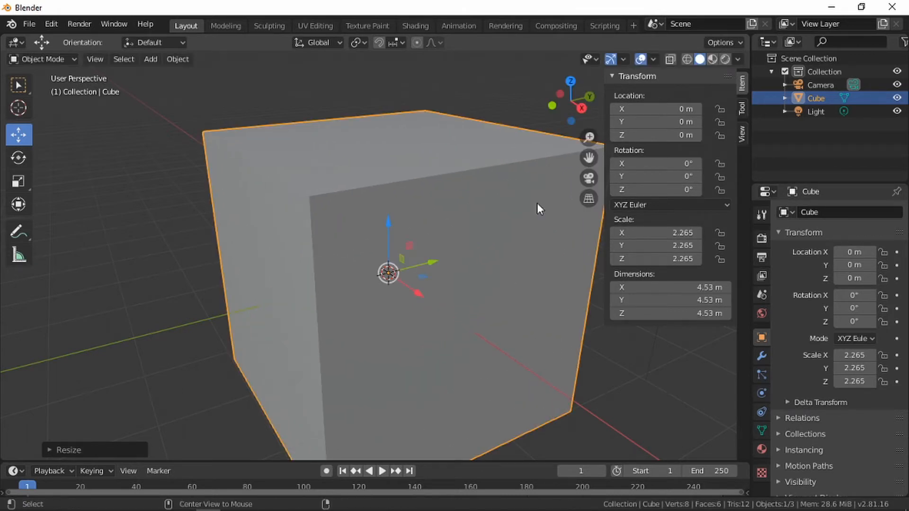
pyautogui.hotkey('alt', 's')
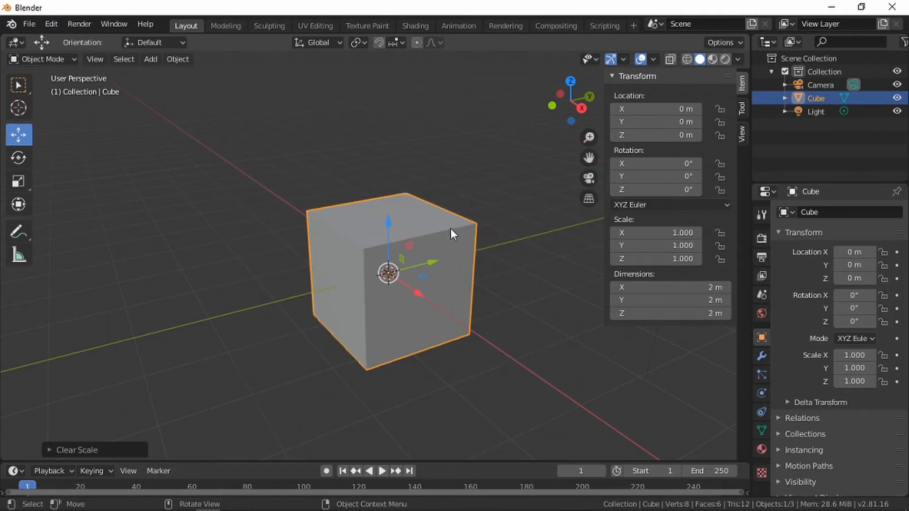
pyautogui.moveTo(383, 204); pyautogui.dragTo(433, 228, button='middle')
pyautogui.scroll(1, 434, 228)
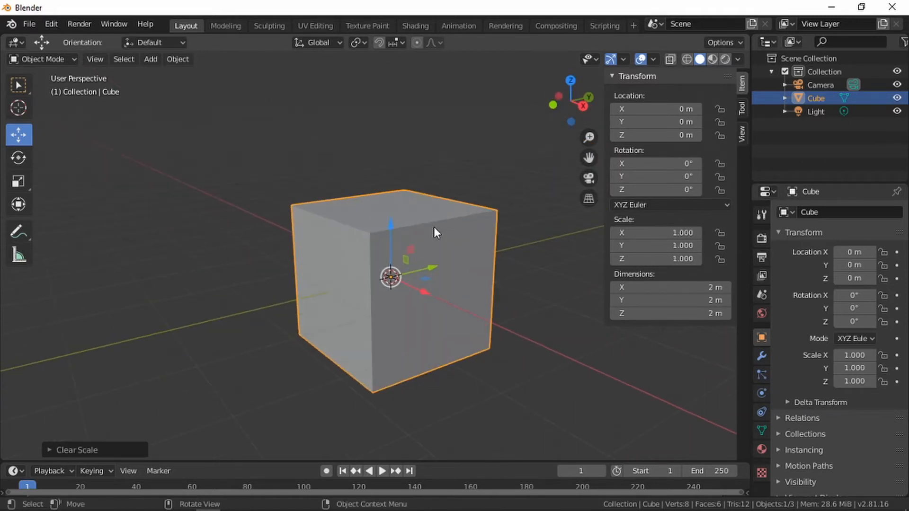
# - Move the cube along the global Z axis to about 0.633 m
pyautogui.scroll(-1, 419, 213)
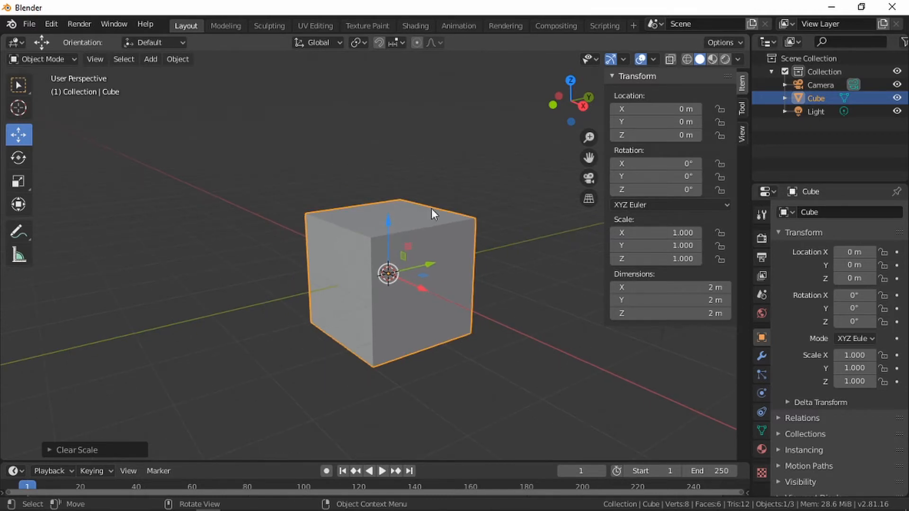
pyautogui.scroll(1, 431, 208)
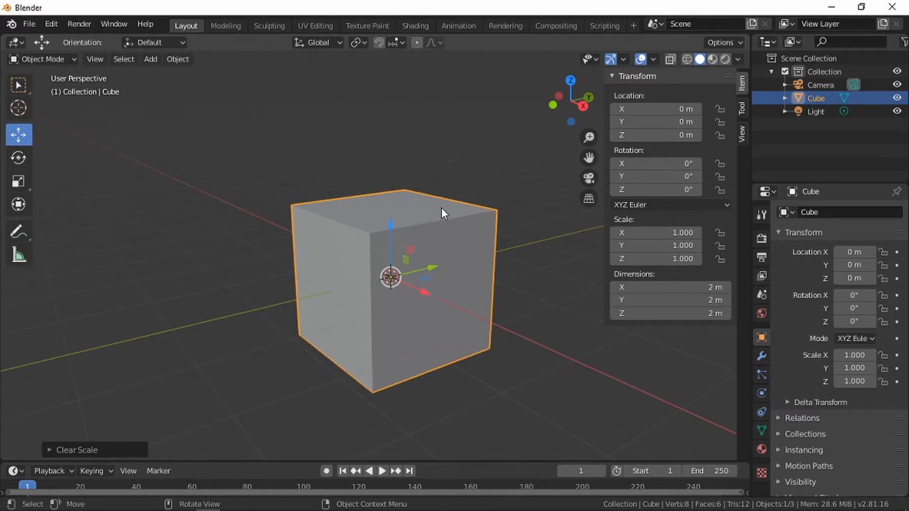
pyautogui.press('g')
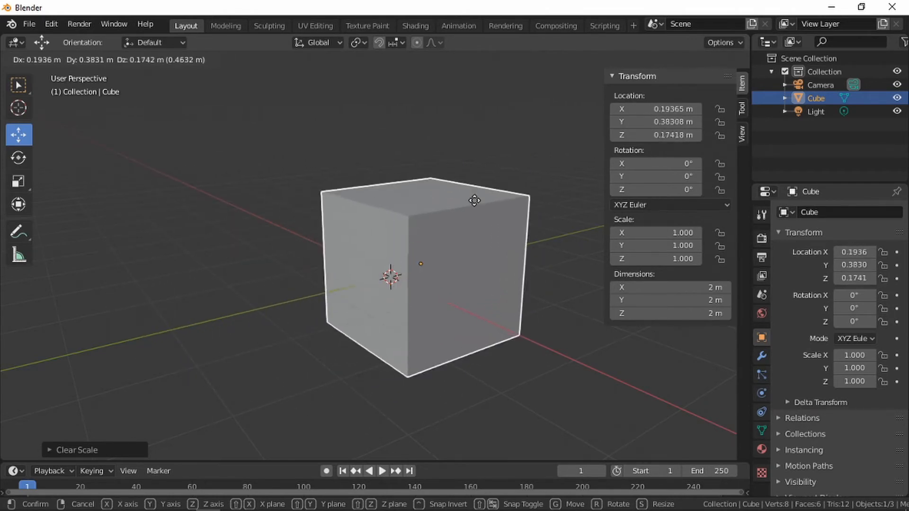
pyautogui.press('z')
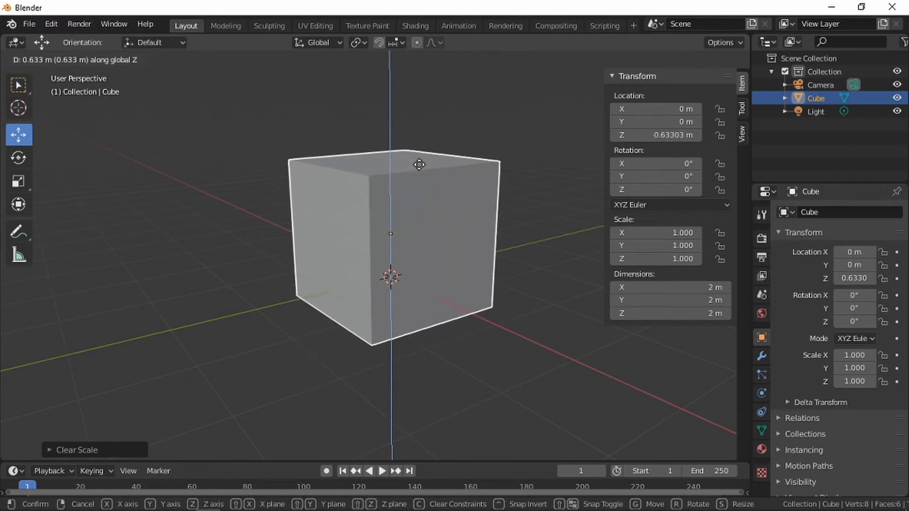
pyautogui.click(419, 164)
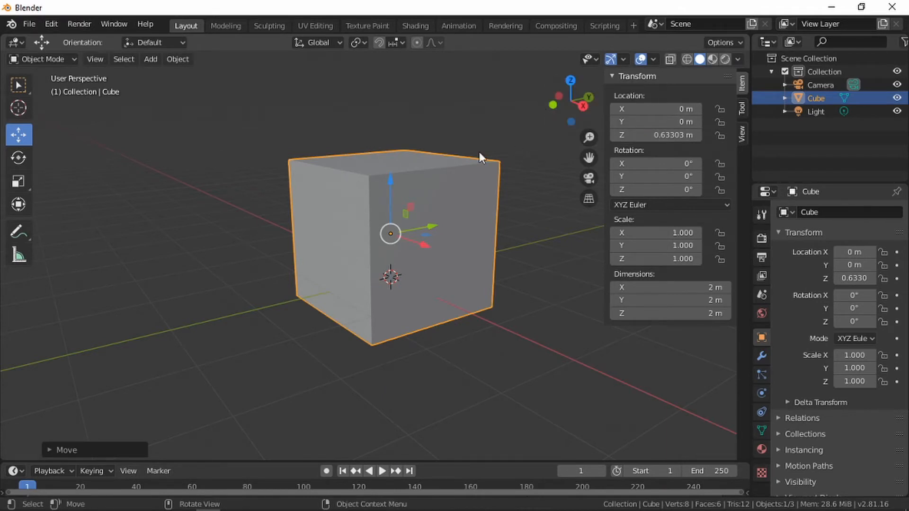
# - Move the cube again, trying the global Z and X axes before placing it at about Y 0.821 m, and clear its location
pyautogui.press('g')
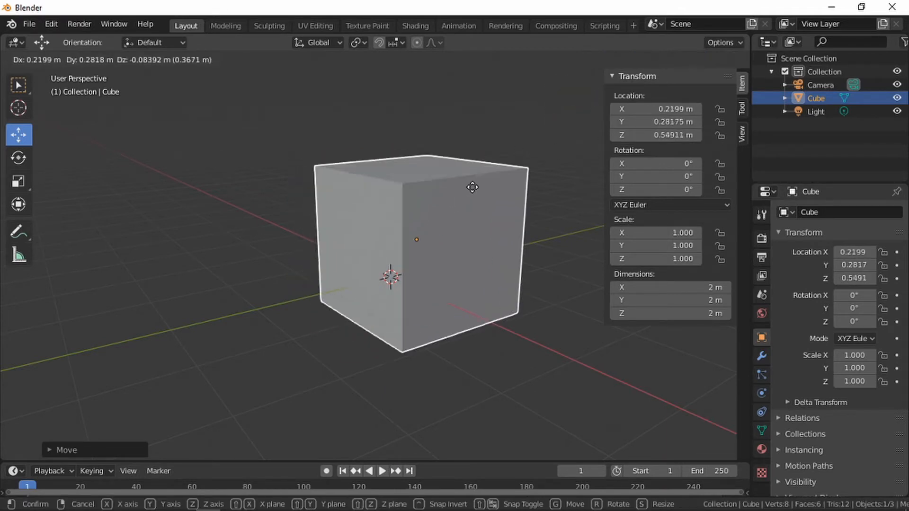
pyautogui.press('z')
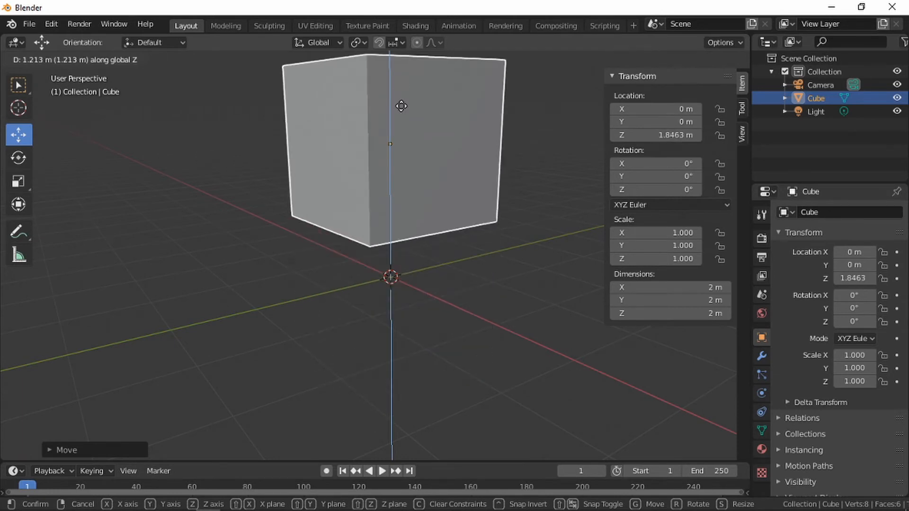
pyautogui.press('x')
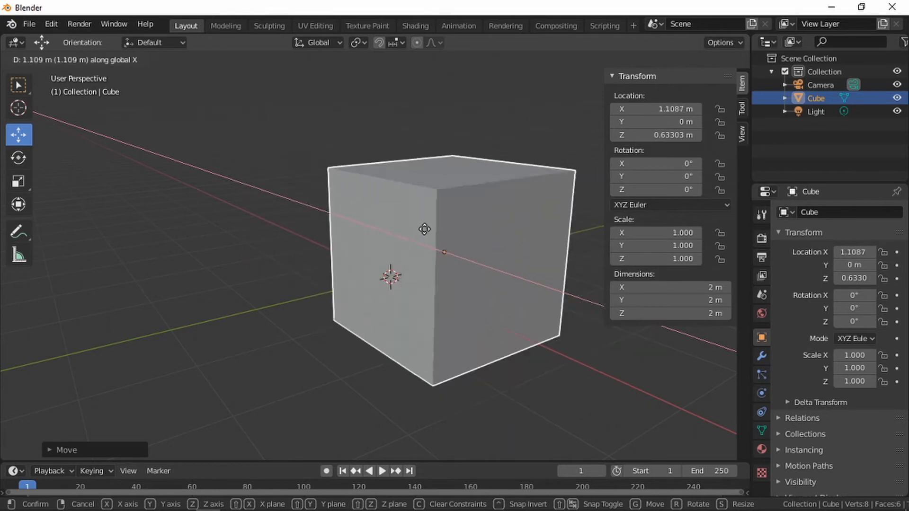
pyautogui.press('y')
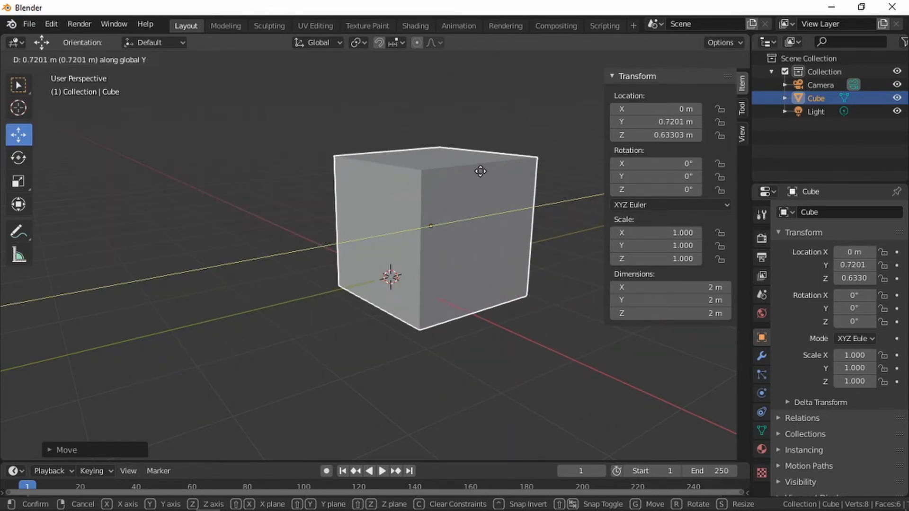
pyautogui.click(549, 177)
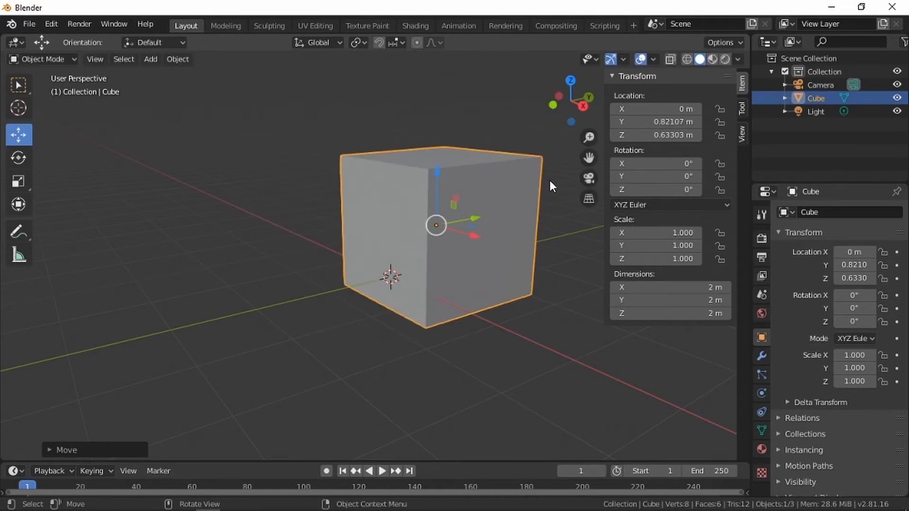
pyautogui.hotkey('alt', 'g')
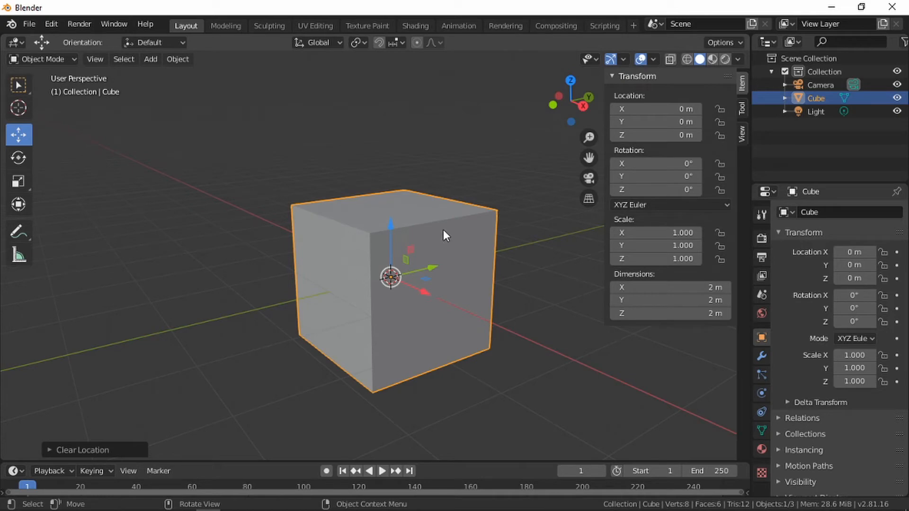
# - Rotate the cube around the global Z, X and finally Y axis, to about -802° on Y, and clear its rotation
pyautogui.press('r')
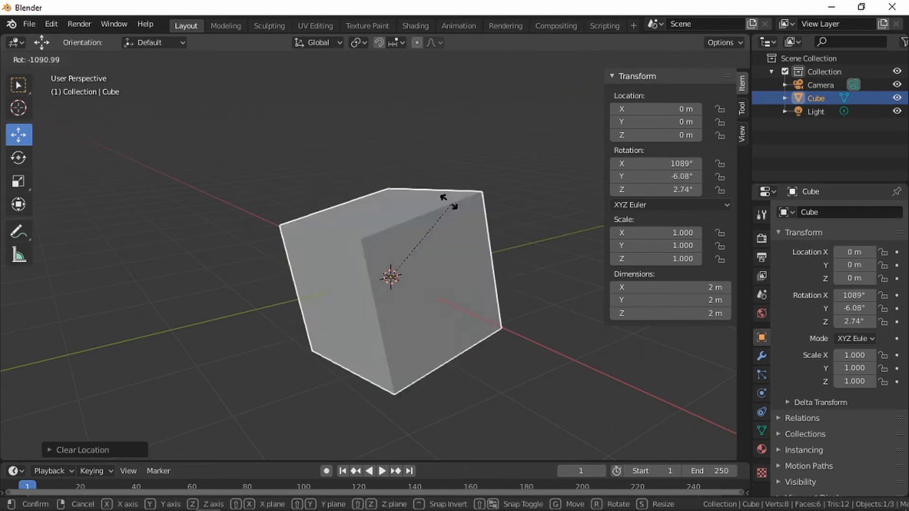
pyautogui.press('z')
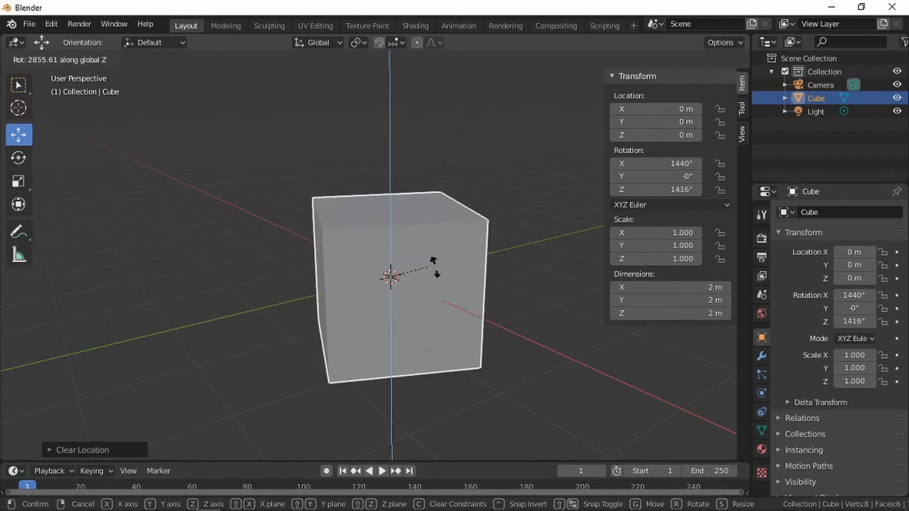
pyautogui.press('x')
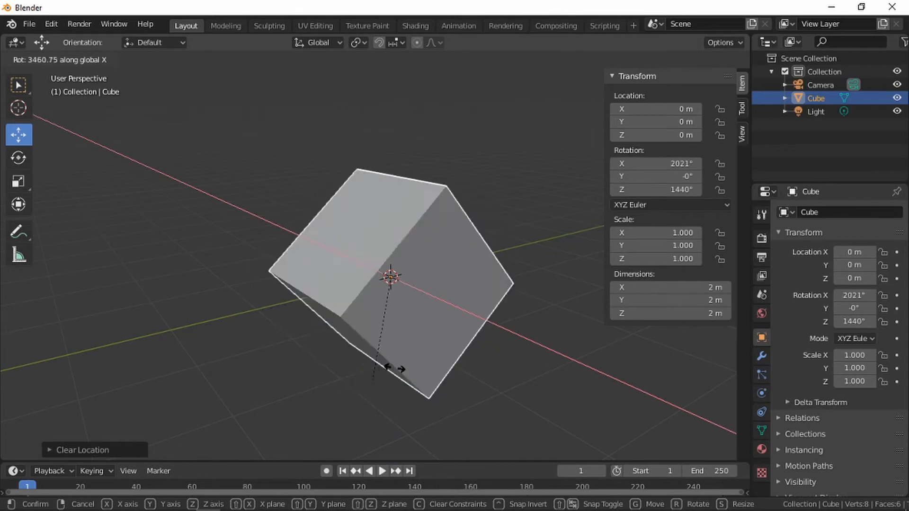
pyautogui.press('y')
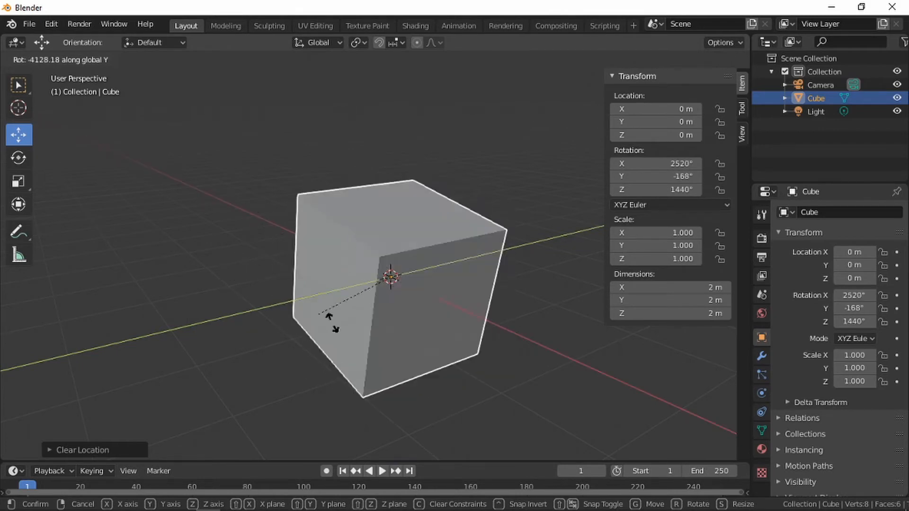
pyautogui.click(323, 164)
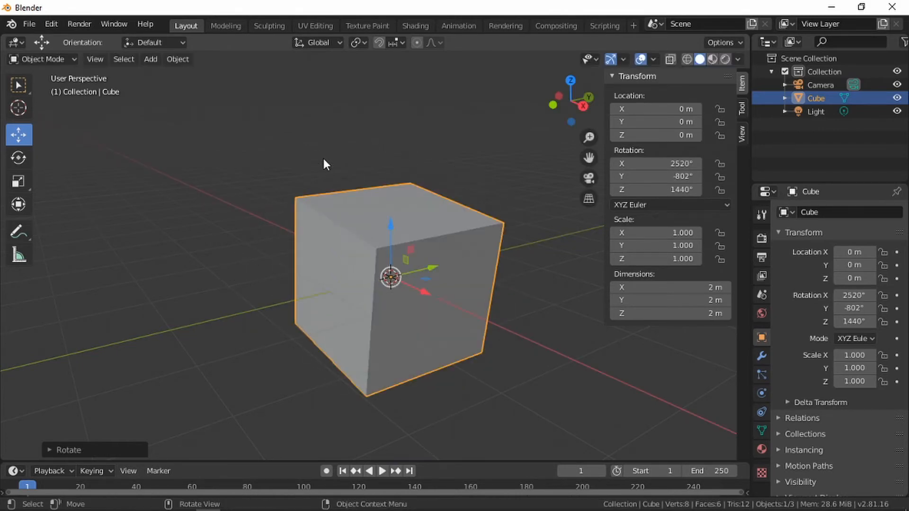
pyautogui.hotkey('alt', 'r')
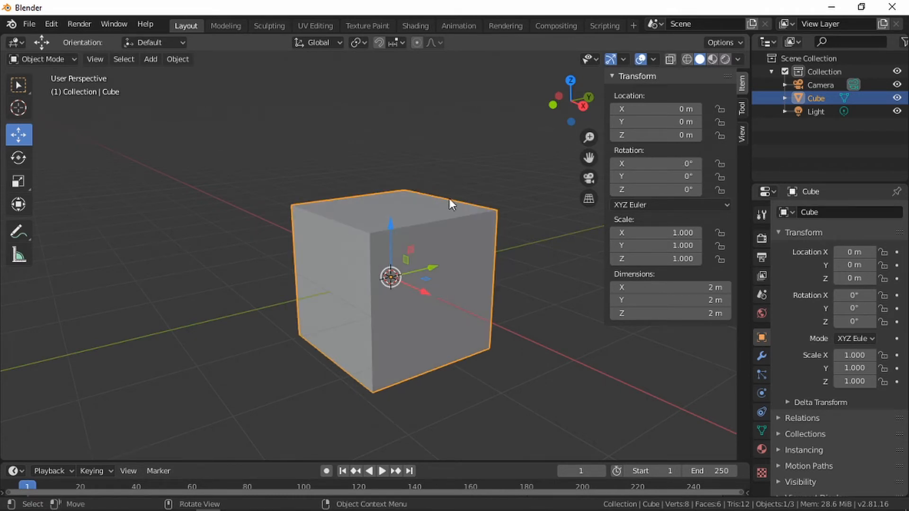
# - Scale the cube along single global axes, ending at about 1.677 on X, and undo the scaling
pyautogui.press('s')
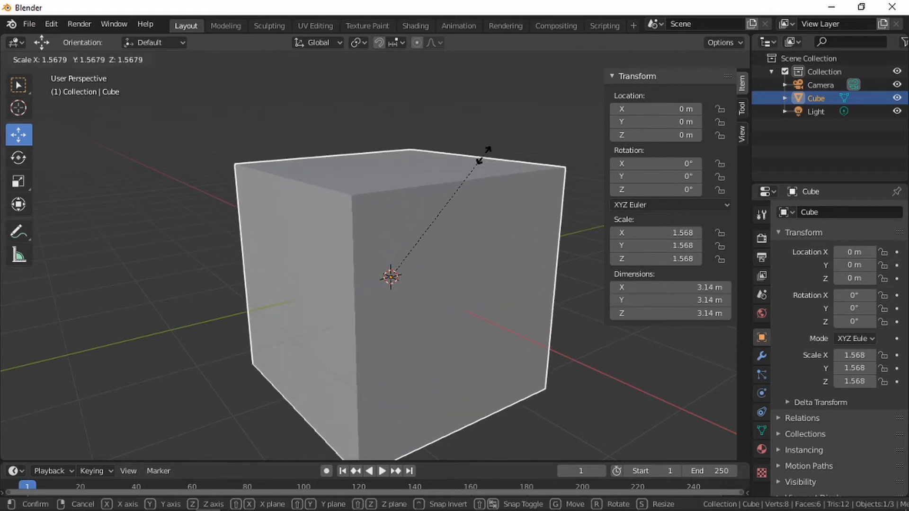
pyautogui.press('z')
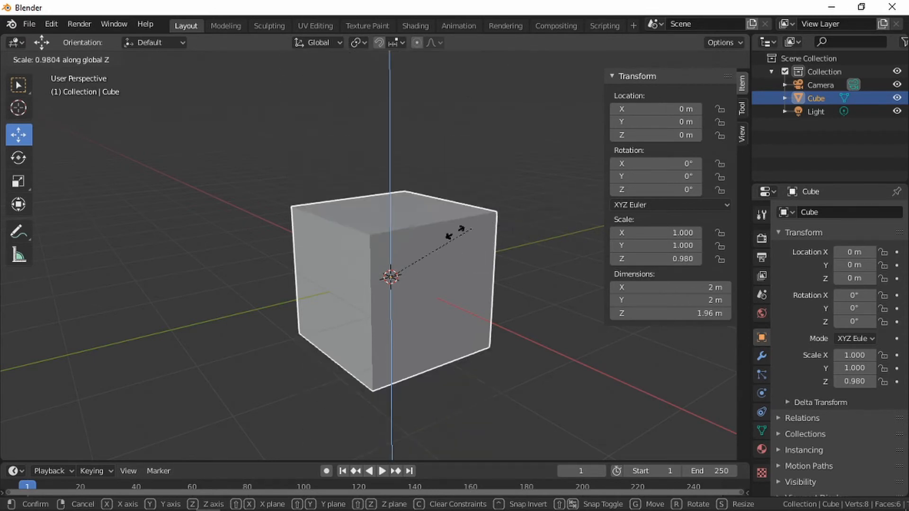
pyautogui.press('y')
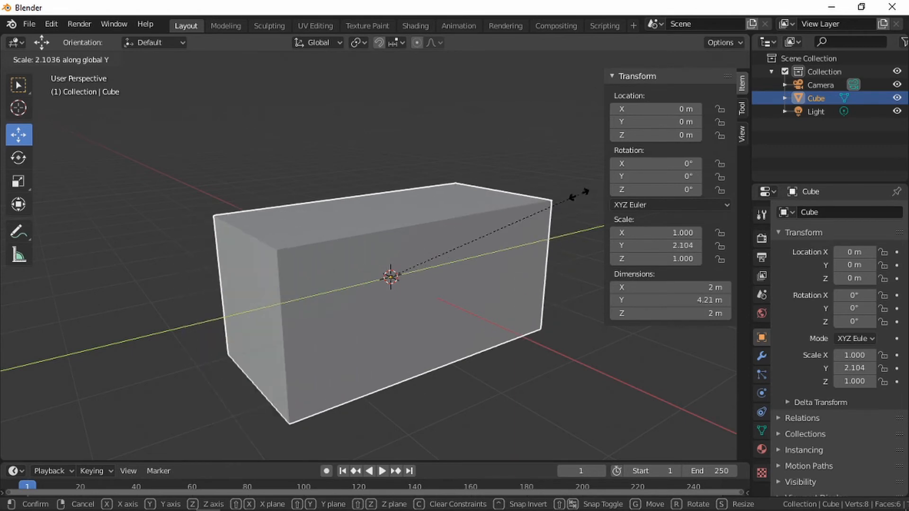
pyautogui.press('x')
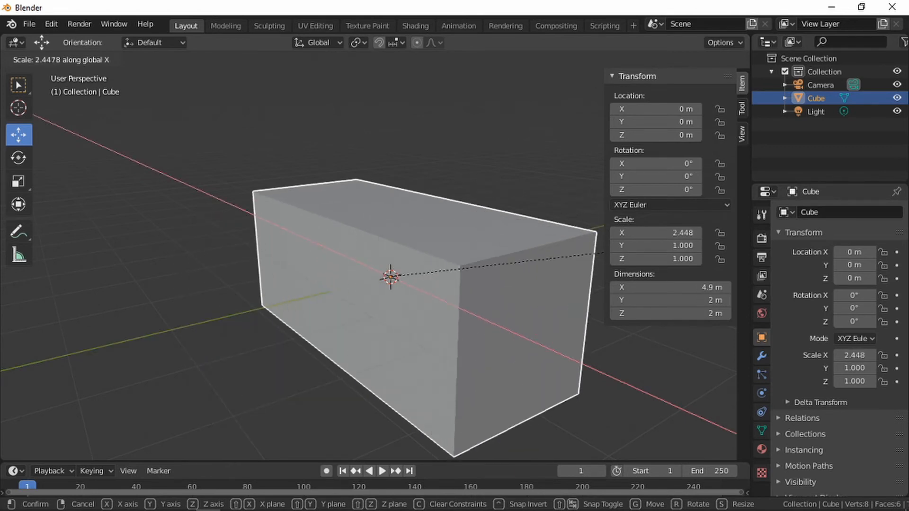
pyautogui.click(547, 256)
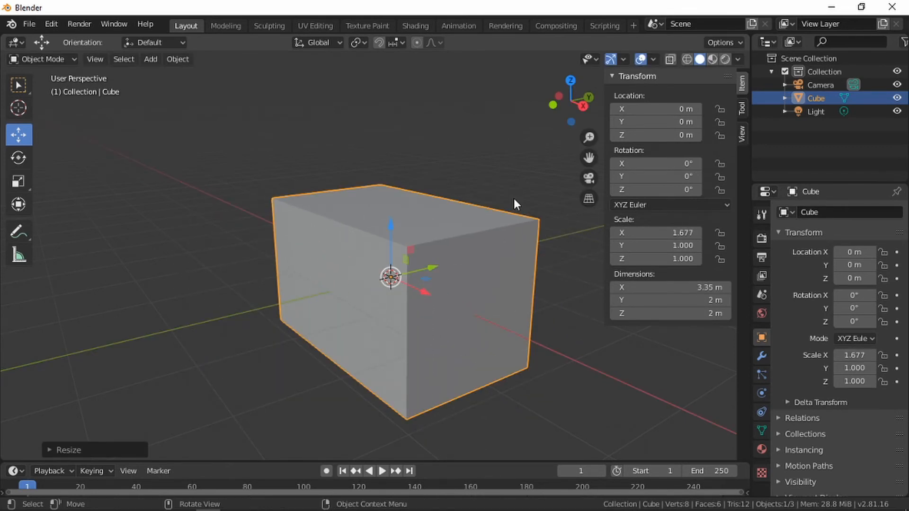
pyautogui.hotkey('ctrl', 'z')
pyautogui.click(477, 166)
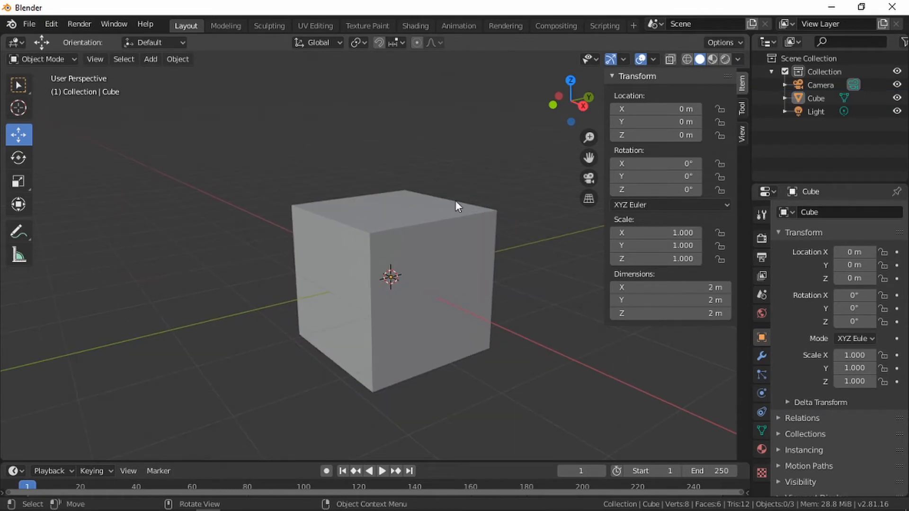
# - Reselect the cube, move it with the global X axis locked to about Y -0.50, Z 1.17 m, and clear its location
pyautogui.moveTo(455, 200); pyautogui.dragTo(478, 194, button='middle')
pyautogui.click(467, 215)
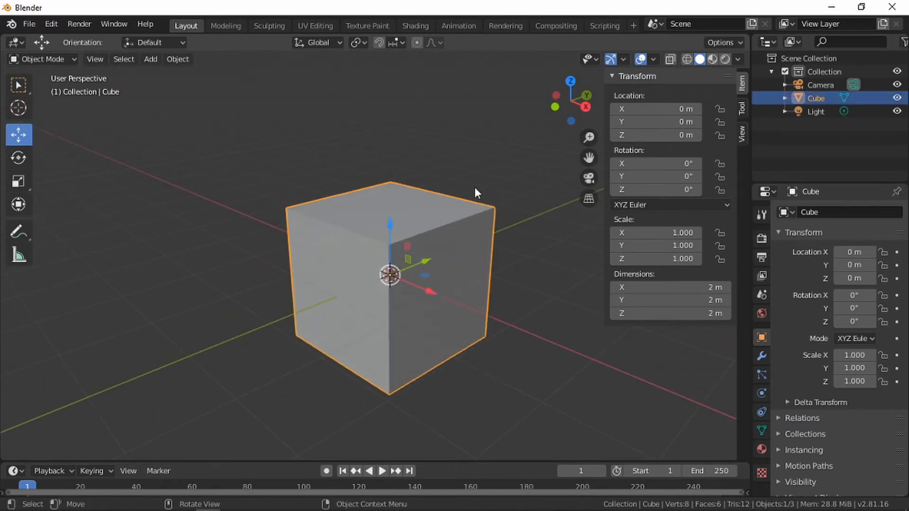
pyautogui.press('g')
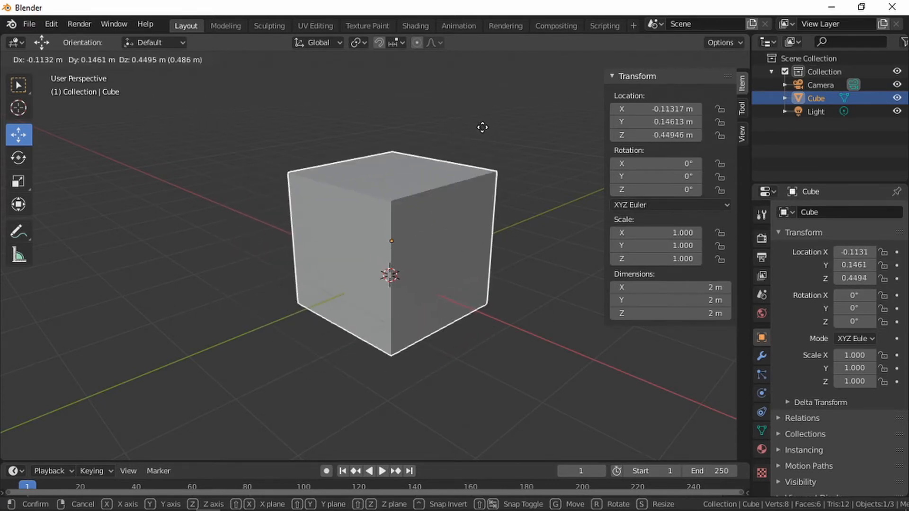
pyautogui.hotkey('shift', 'z')
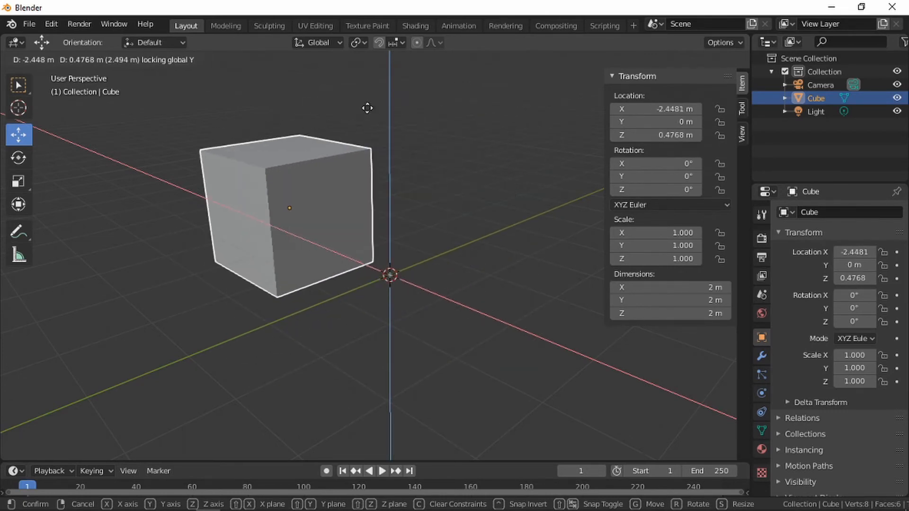
pyautogui.hotkey('shift', 'x')
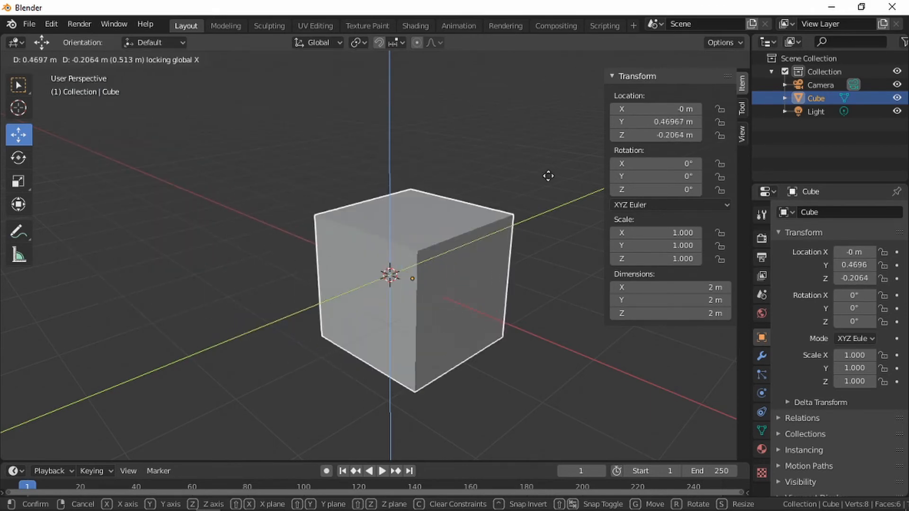
pyautogui.click(490, 94)
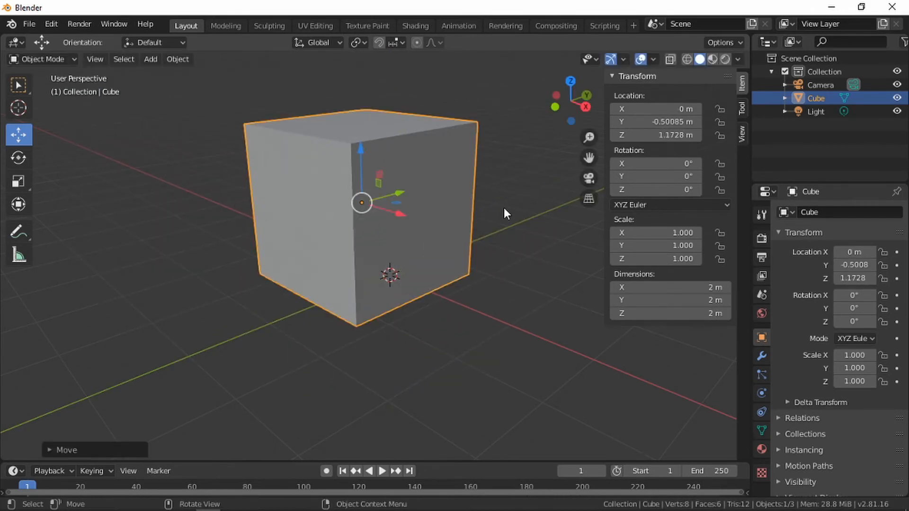
pyautogui.hotkey('alt', 'g')
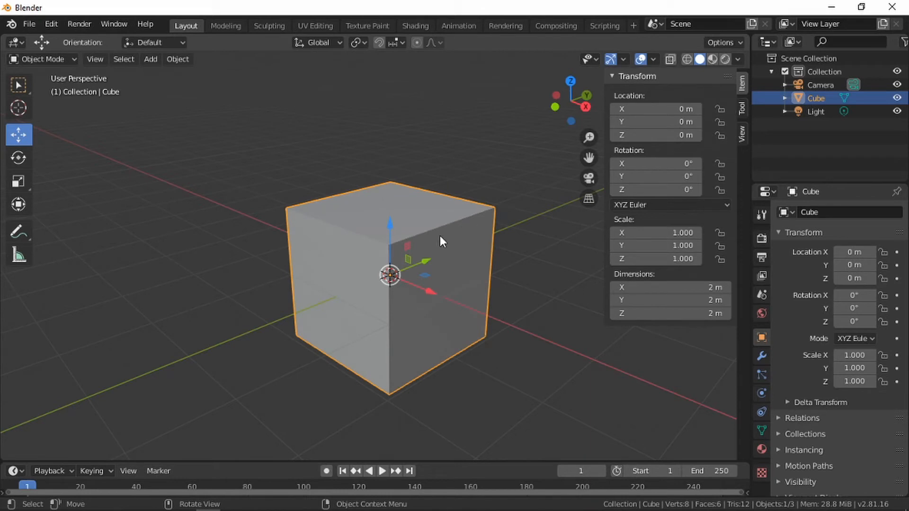
# - Rotate the cube around single global axes, switching from Z to X and Y, and undo the rotation
pyautogui.press('r')
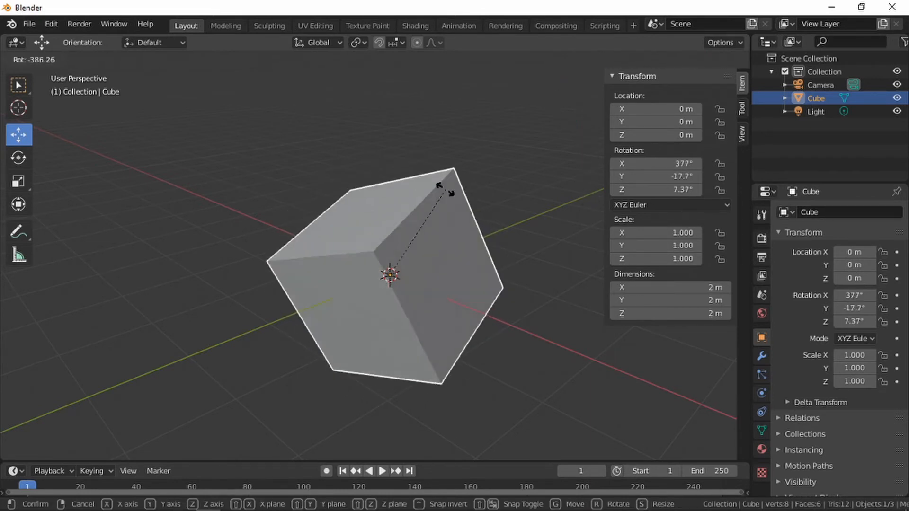
pyautogui.press('z')
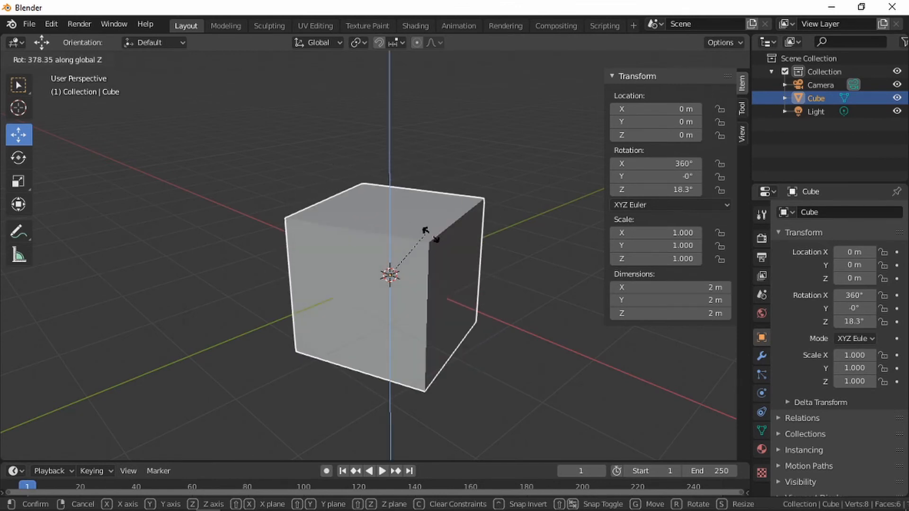
pyautogui.press('x')
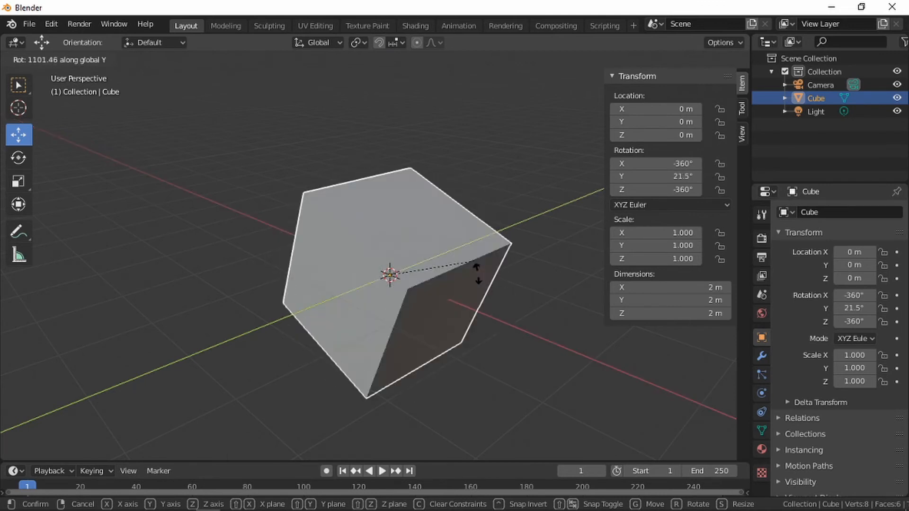
pyautogui.click(404, 243)
pyautogui.hotkey('ctrl', 'z')
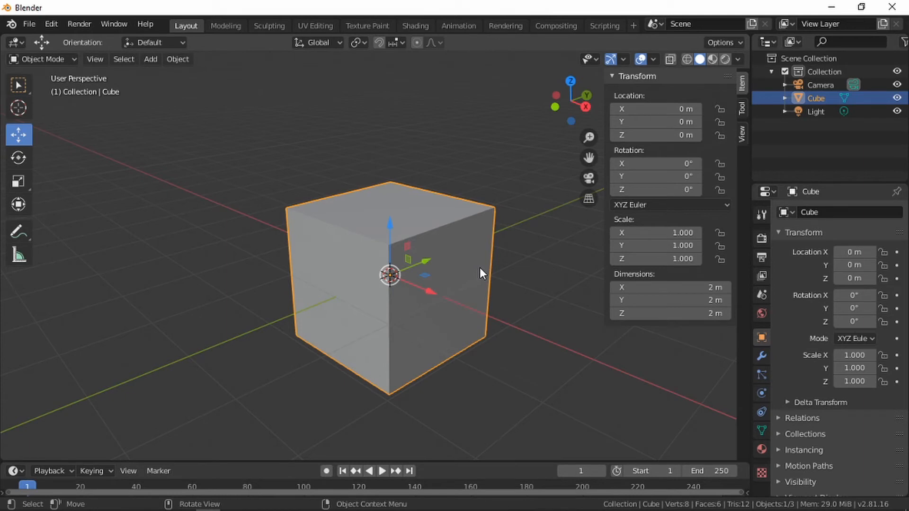
# - Try scaling the cube uniformly to about 1.708 and cancel the scaling
pyautogui.scroll(-1, 434, 252)
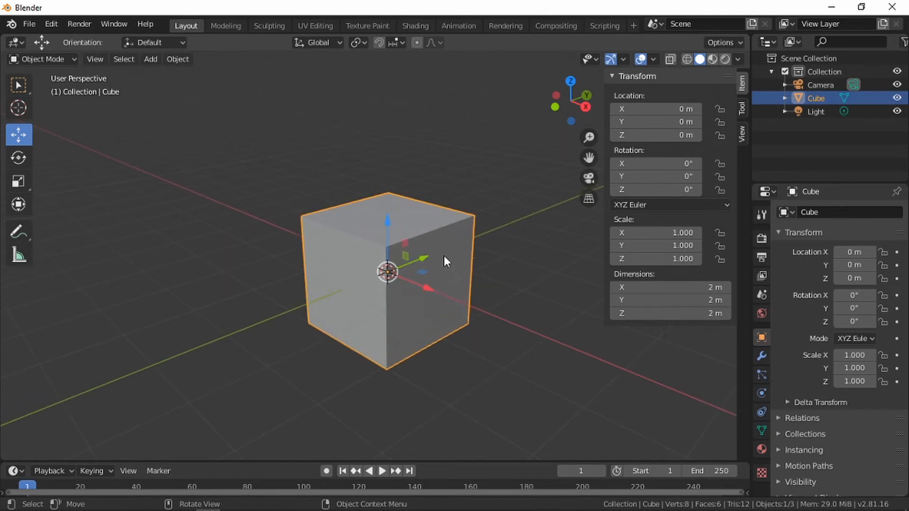
pyautogui.press('s')
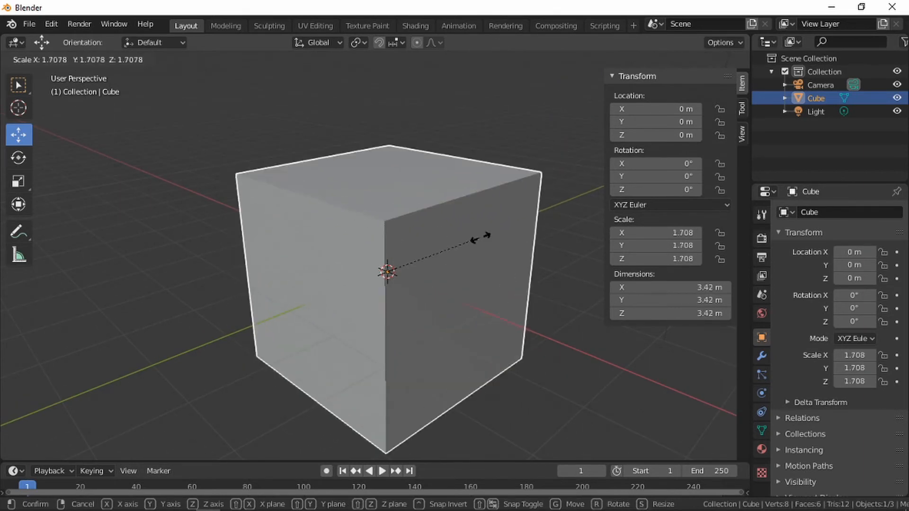
pyautogui.rightClick(441, 249)
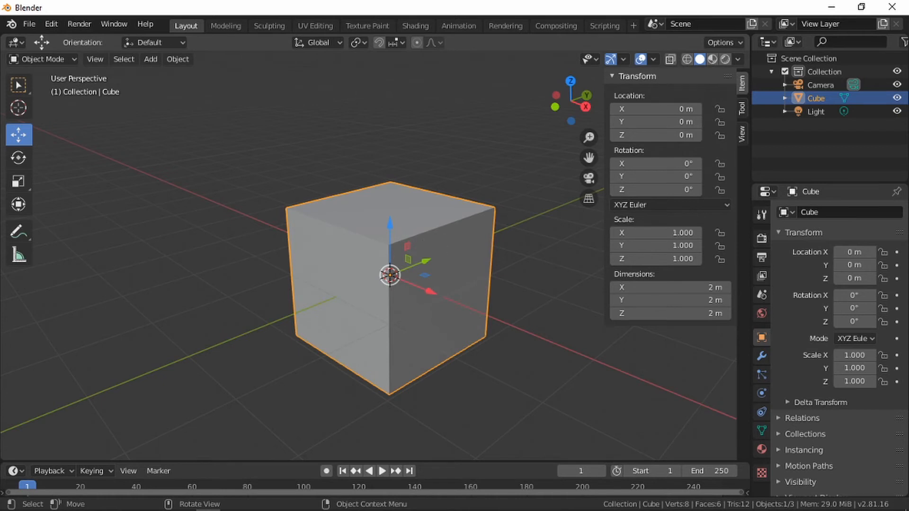
# - Rotate the cube freely in trackball mode to about X -31.4°, Y -38.7°, Z 1.14°, and undo the rotation
pyautogui.press('r')
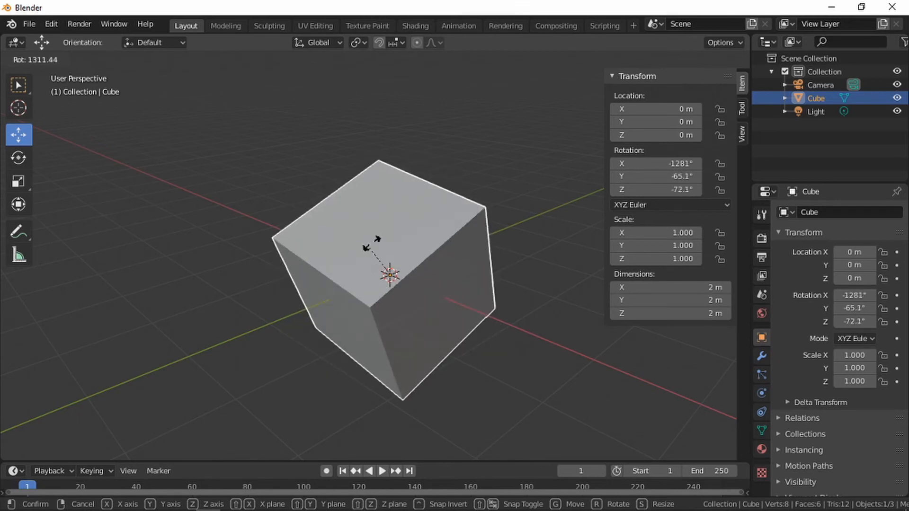
pyautogui.press('r')
pyautogui.click(441, 227)
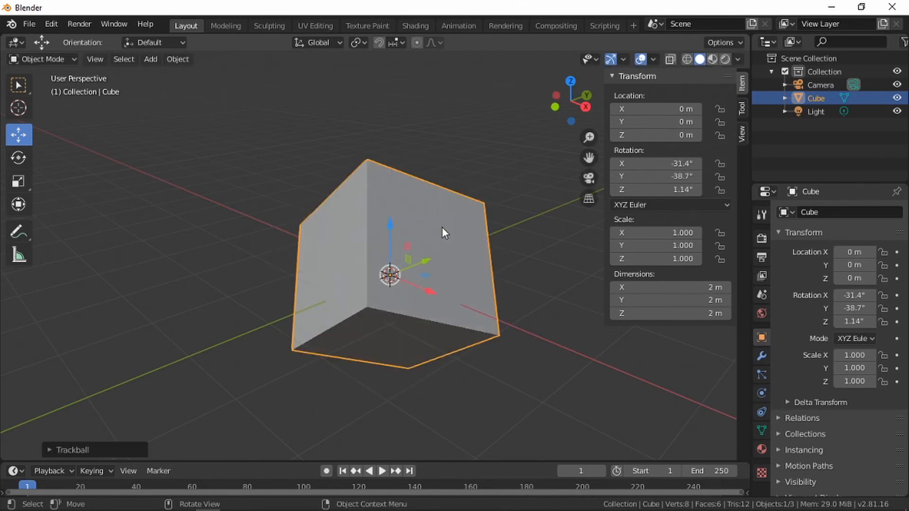
pyautogui.hotkey('ctrl', 'z')
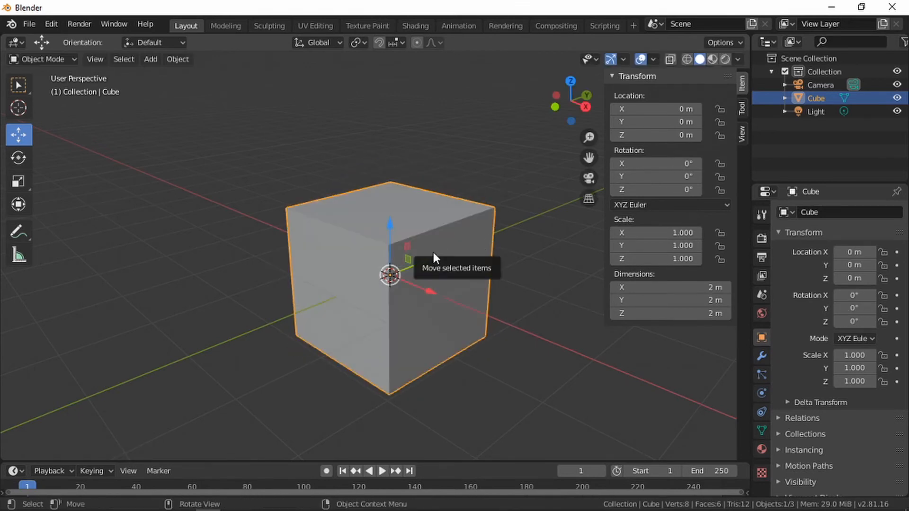
# - Rotate the cube with the global Z axis locked, to about -2264° on Z
pyautogui.press('r')
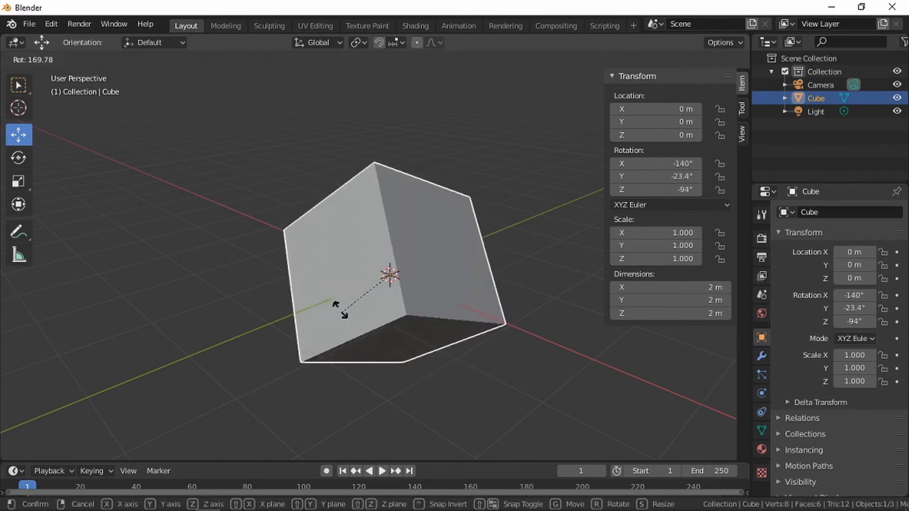
pyautogui.press('z')
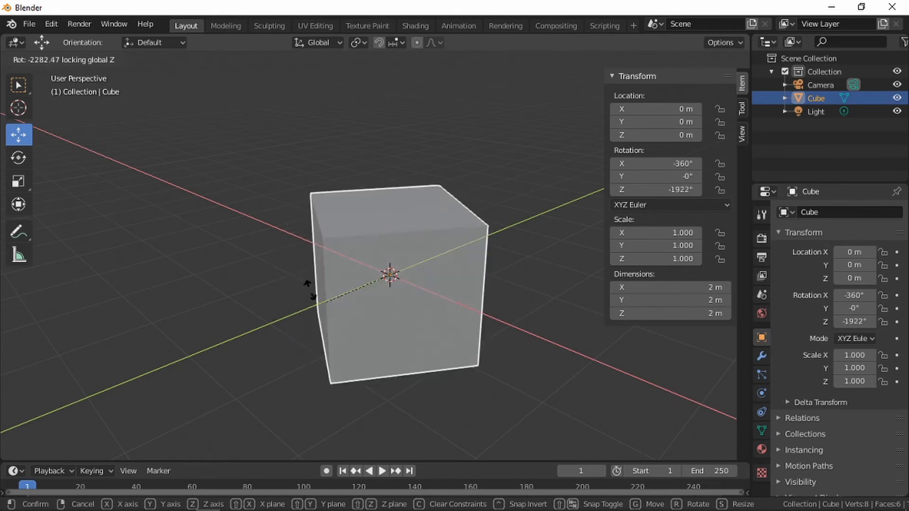
pyautogui.click(356, 305)
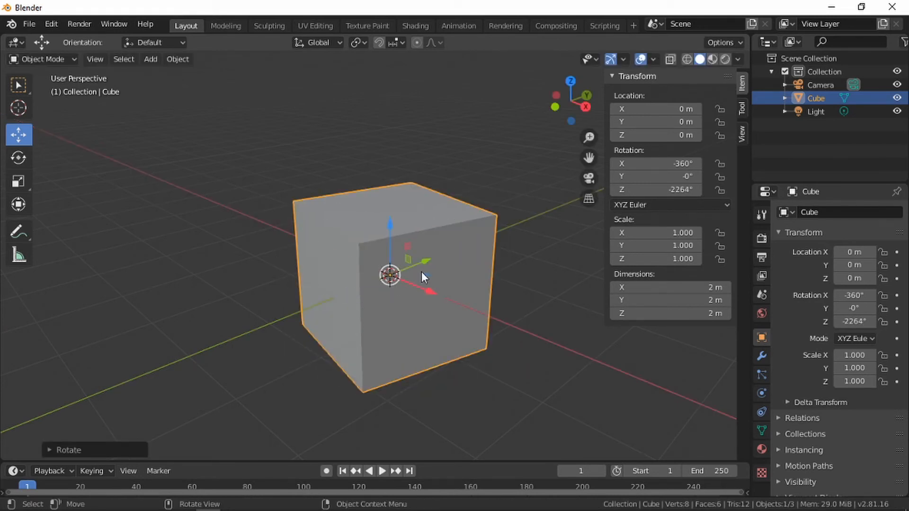
# - Rotate the cube with the global X and then Y axis locked, undo this rotation, and clear the cube's rotation
pyautogui.press('r')
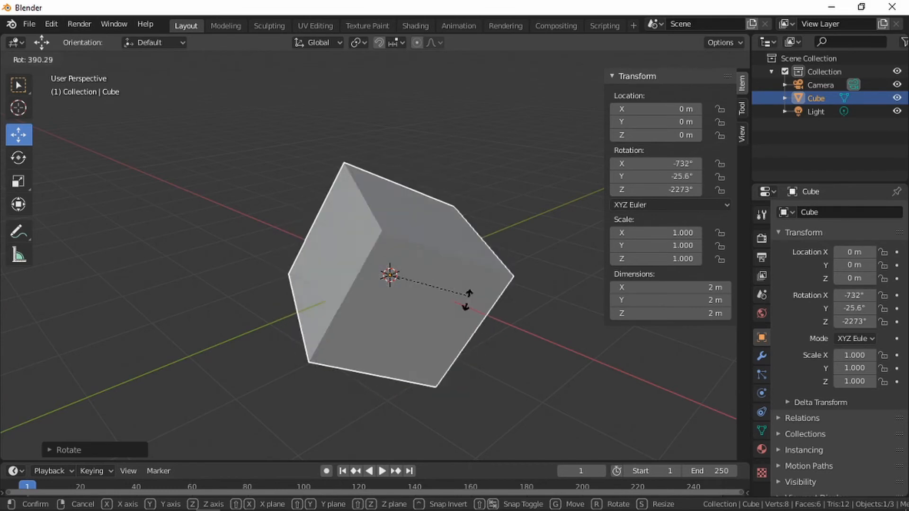
pyautogui.hotkey('shift', 'x')
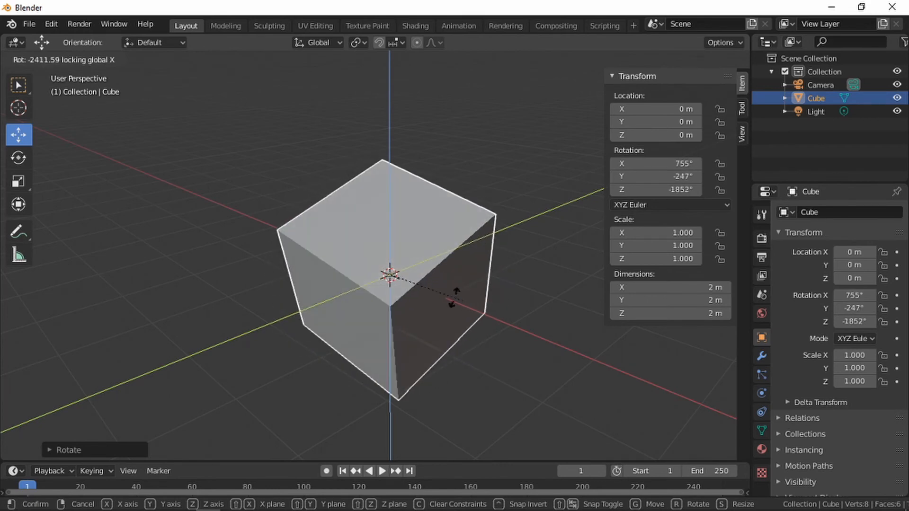
pyautogui.hotkey('shift', 'y')
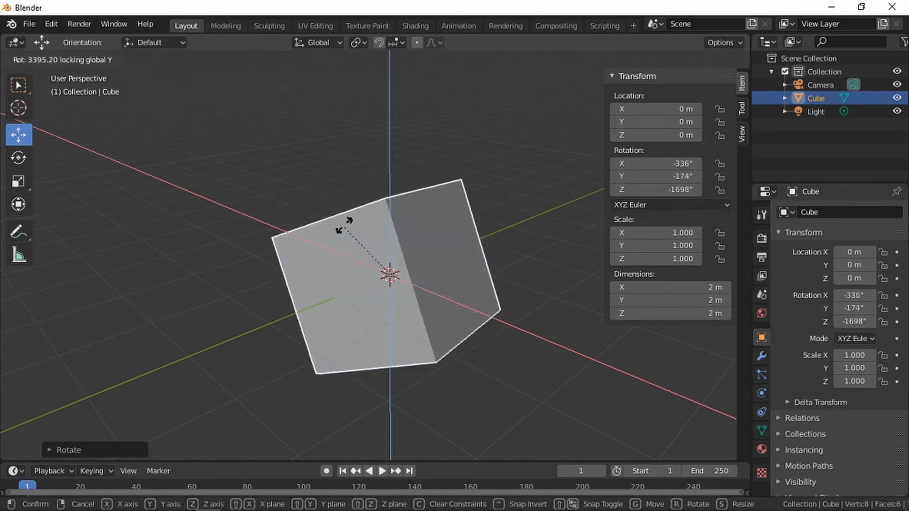
pyautogui.click(496, 253)
pyautogui.hotkey('ctrl', 'z')
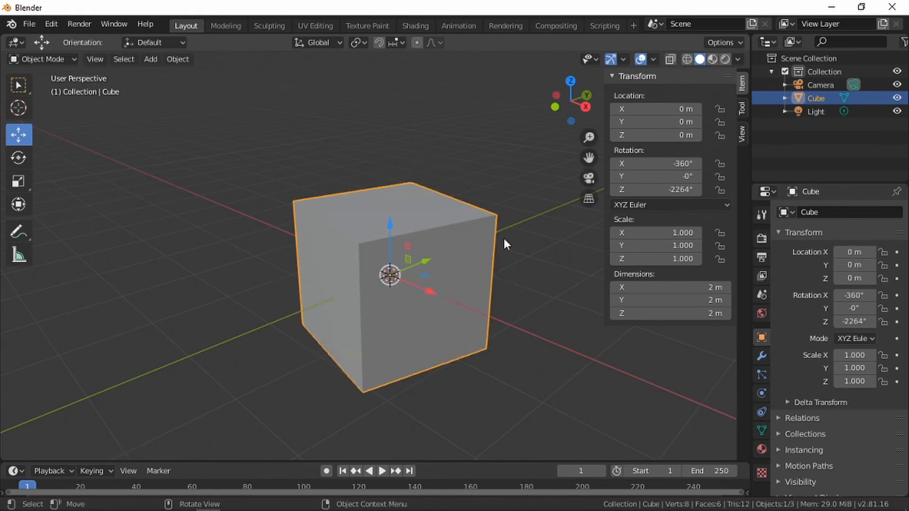
pyautogui.hotkey('alt', 'r')
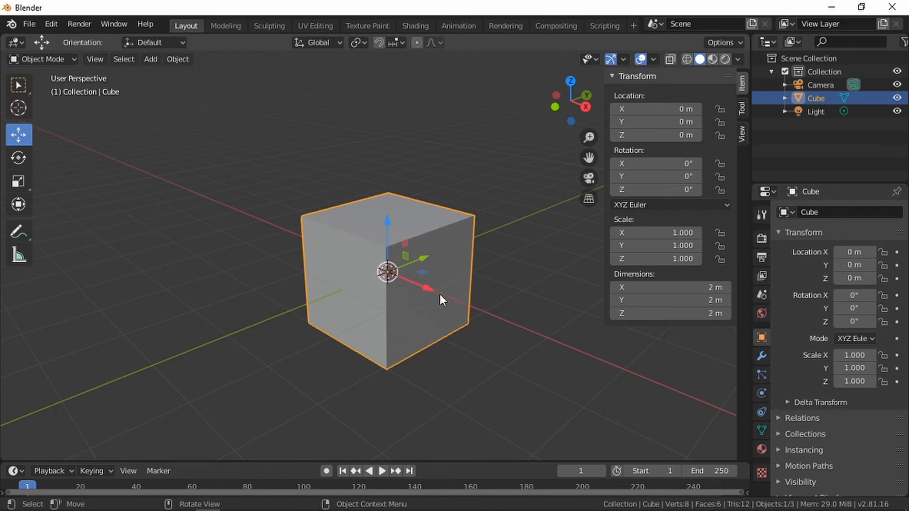
# - Try scaling the cube with the global Z axis and then X locked, to about 2.278 on Y and Z, and cancel
pyautogui.press('s')
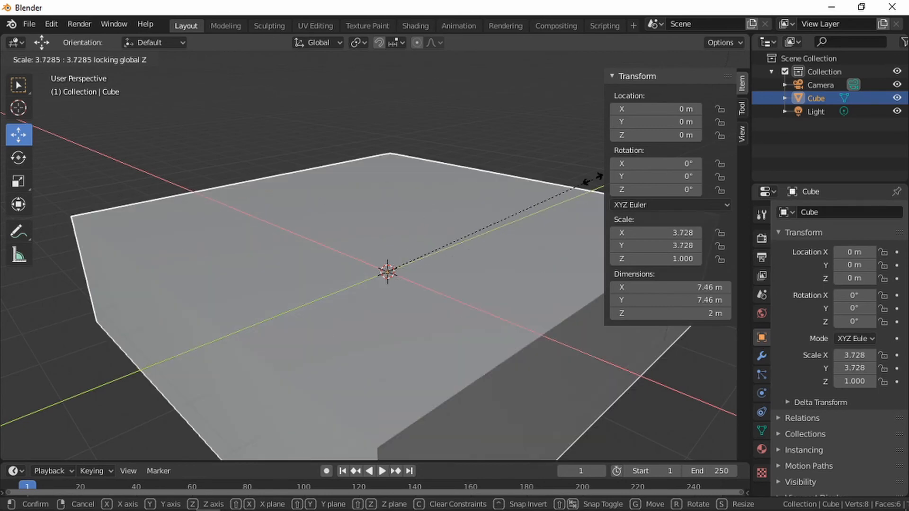
pyautogui.hotkey('shift', 'y')
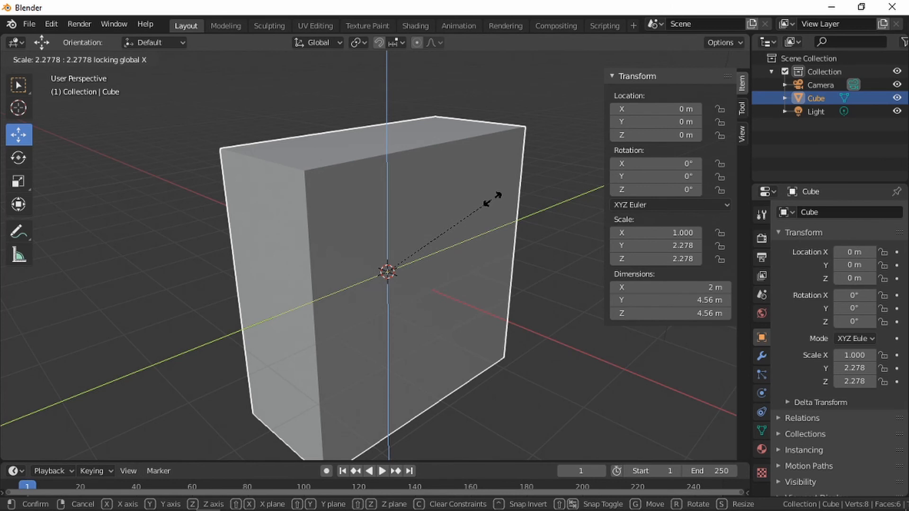
pyautogui.press('Escape')
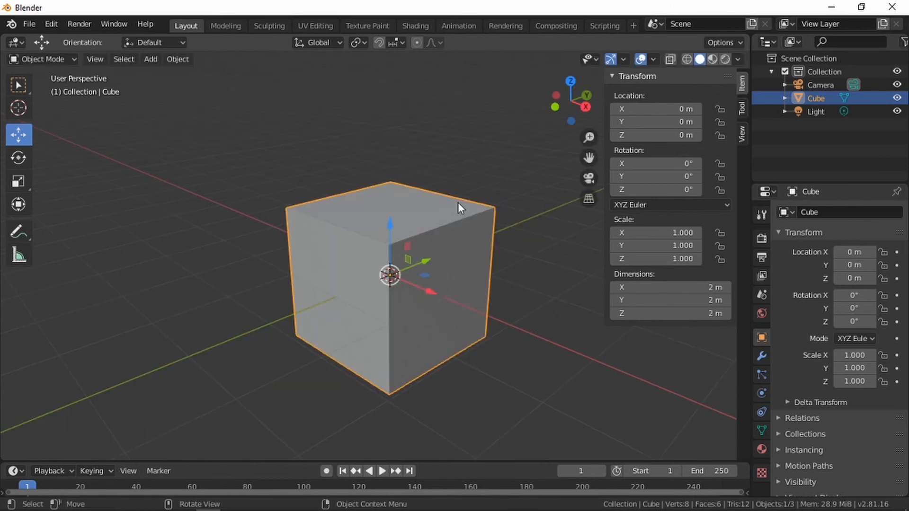
# - Move the cube freely to about X -0.225, Y -0.142, Z 0.170 m
pyautogui.scroll(2, 458, 202)
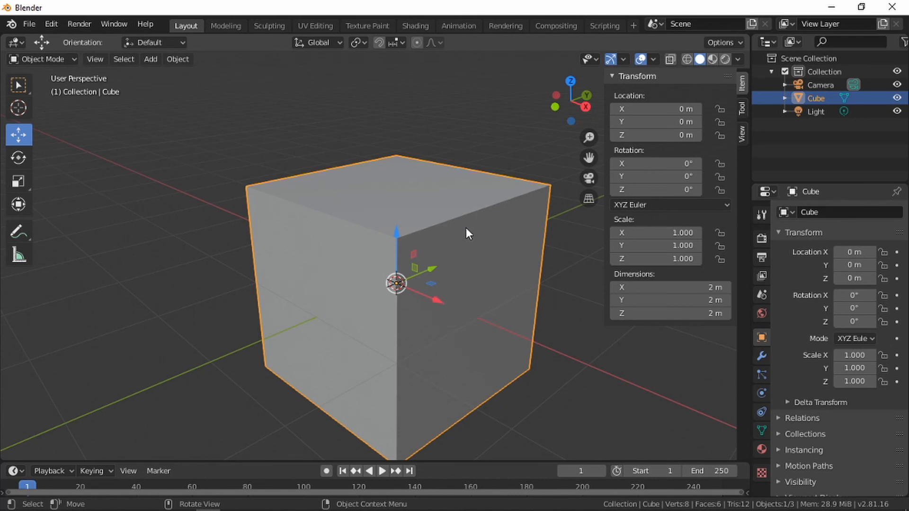
pyautogui.press('g')
pyautogui.click(439, 209)
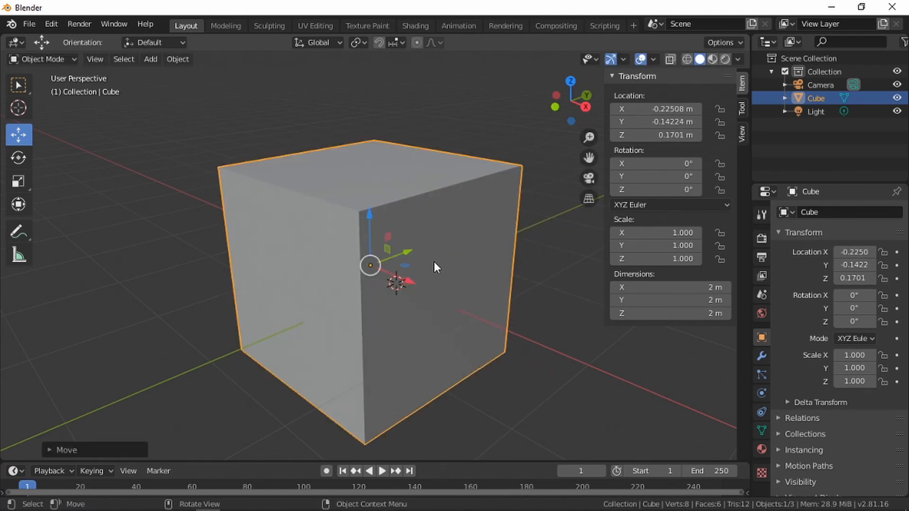
# - Rotate the cube freely to about X 363°, Y -2.76°, Z 1.56°, and scale it uniformly, undoing each transform
pyautogui.press('r')
pyautogui.click(480, 231)
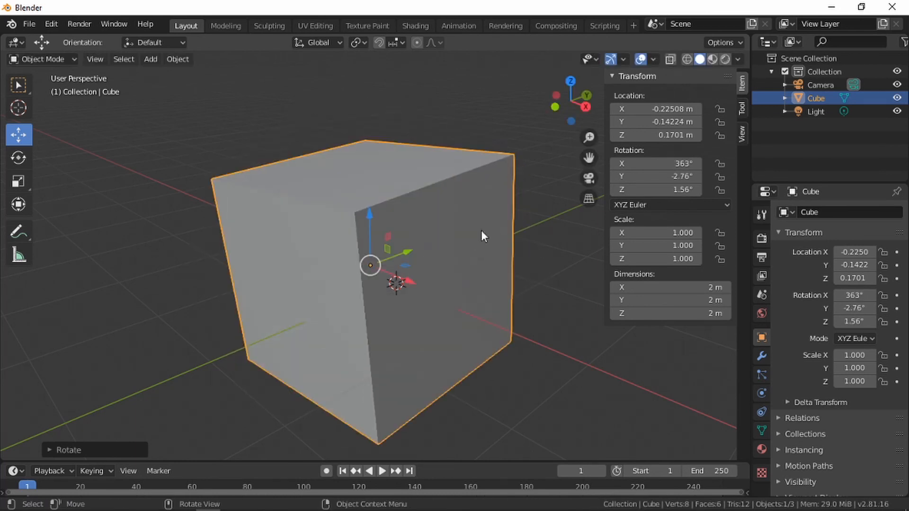
pyautogui.hotkey('ctrl', 'z')
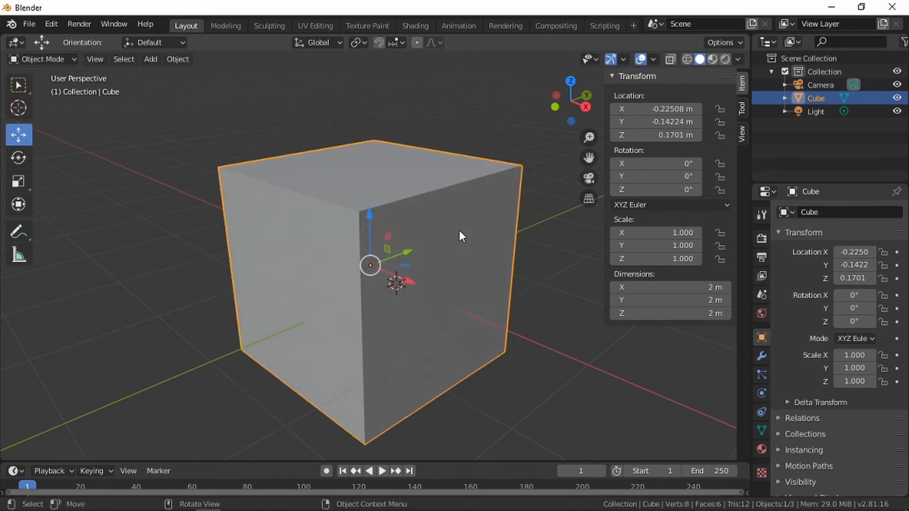
pyautogui.press('s')
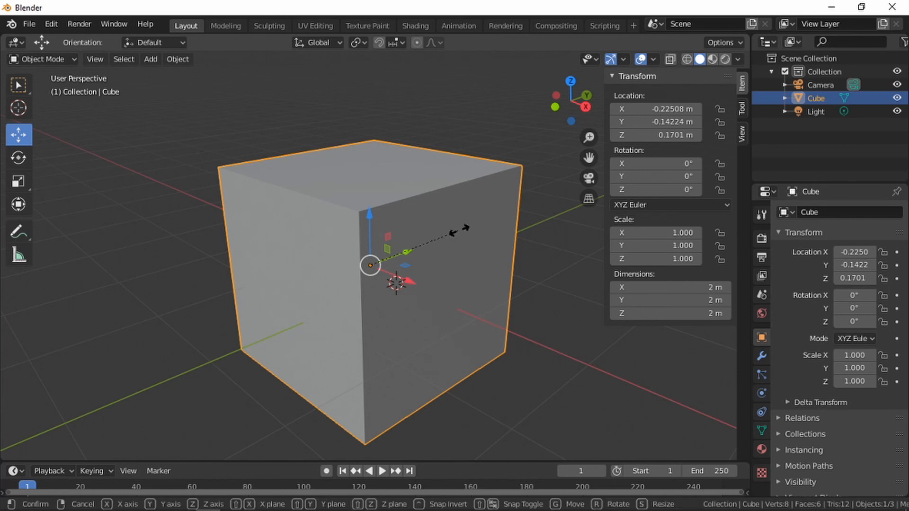
pyautogui.click(501, 228)
pyautogui.hotkey('ctrl', 'z')
pyautogui.scroll(-3, 464, 239)
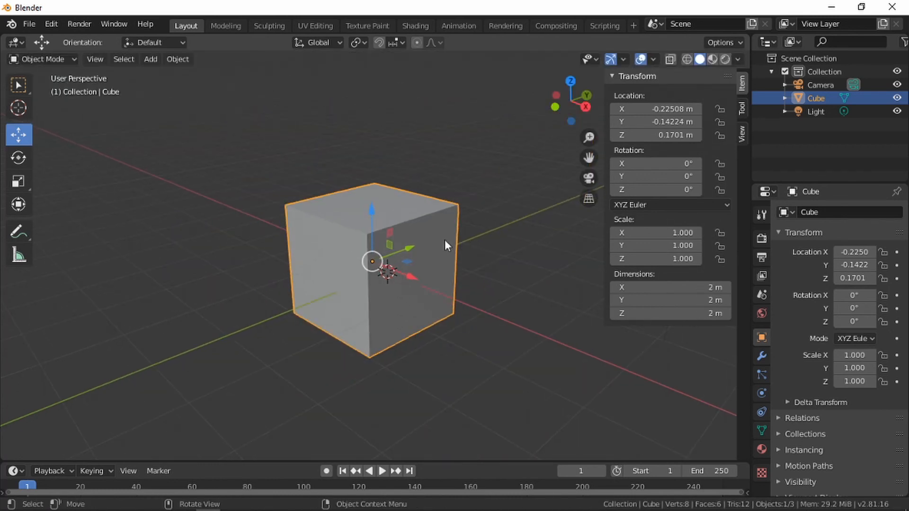
pyautogui.scroll(2, 426, 227)
pyautogui.scroll(-1, 378, 204)
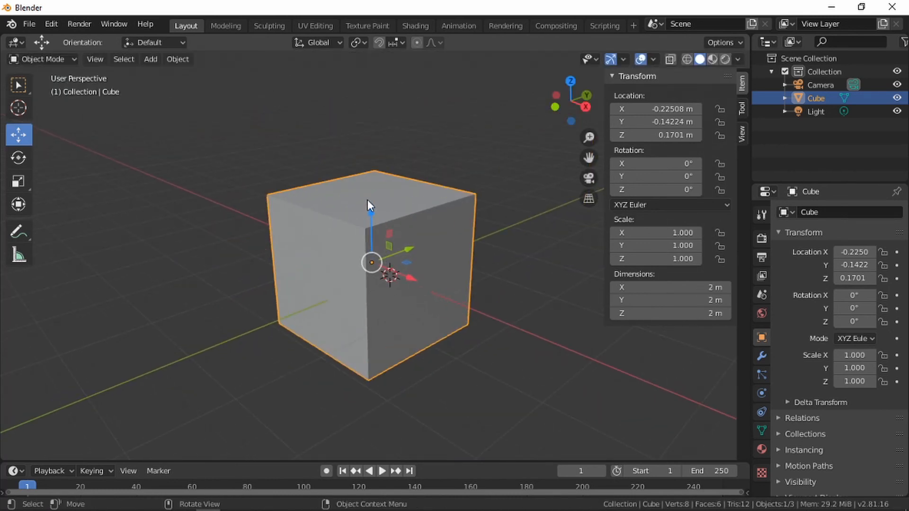
pyautogui.scroll(1, 368, 200)
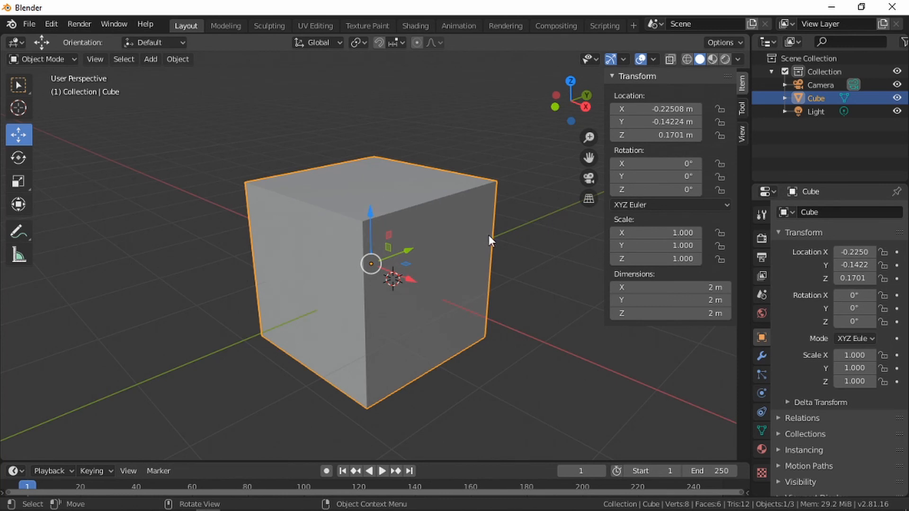